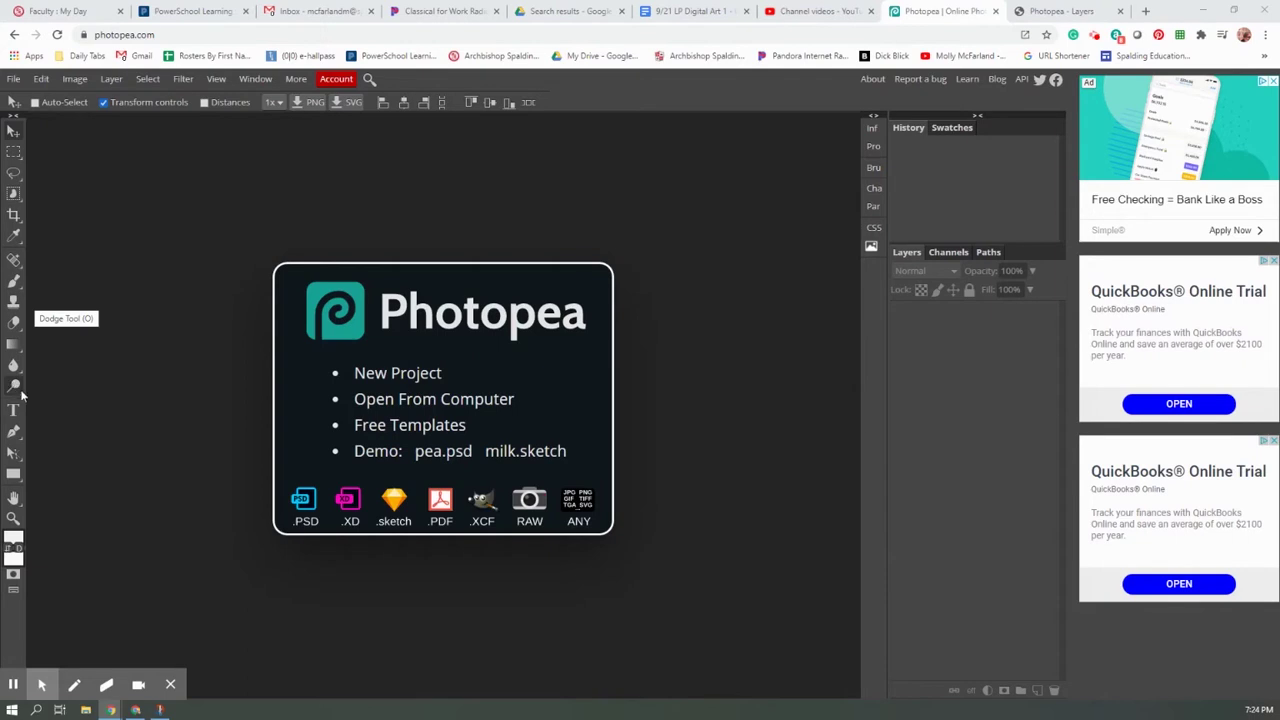
Open the student mandala PSD modified 9/15/2020 from the Digital Mandala folder on the computer
{"action": "left_click", "coordinate": [368, 399]}
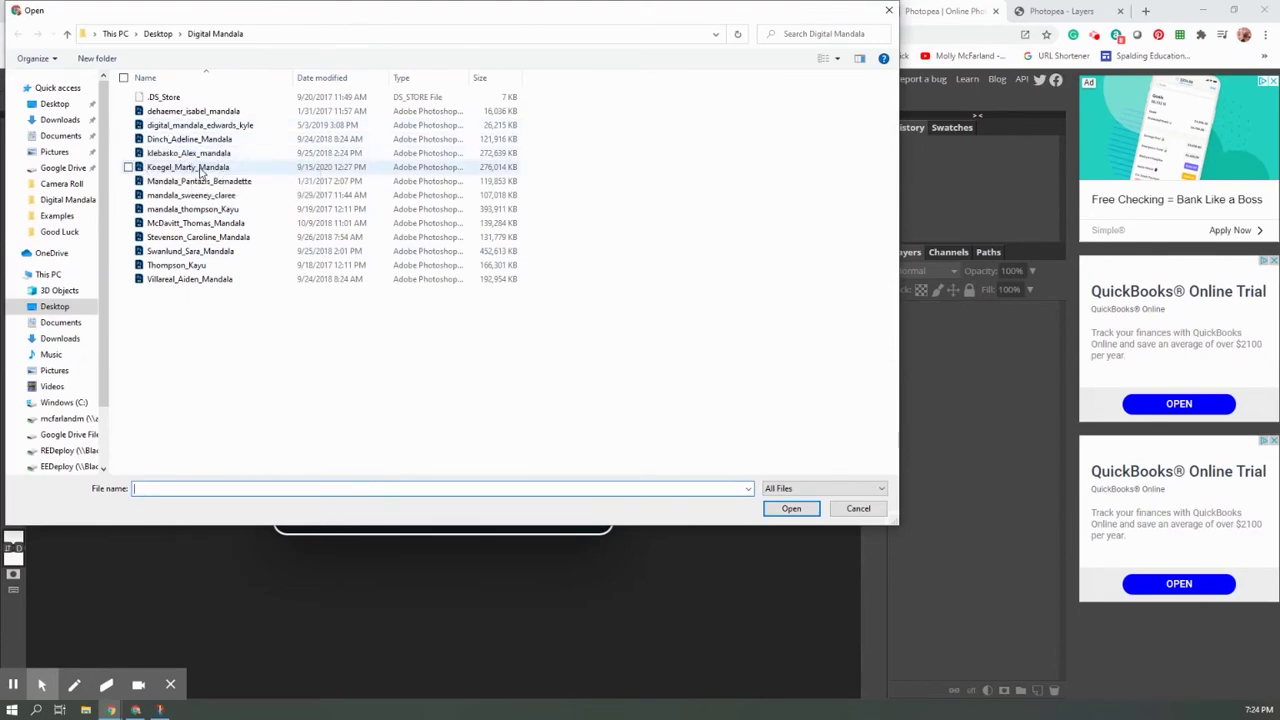
{"action": "left_click", "coordinate": [200, 167]}
{"action": "left_click", "coordinate": [791, 509]}
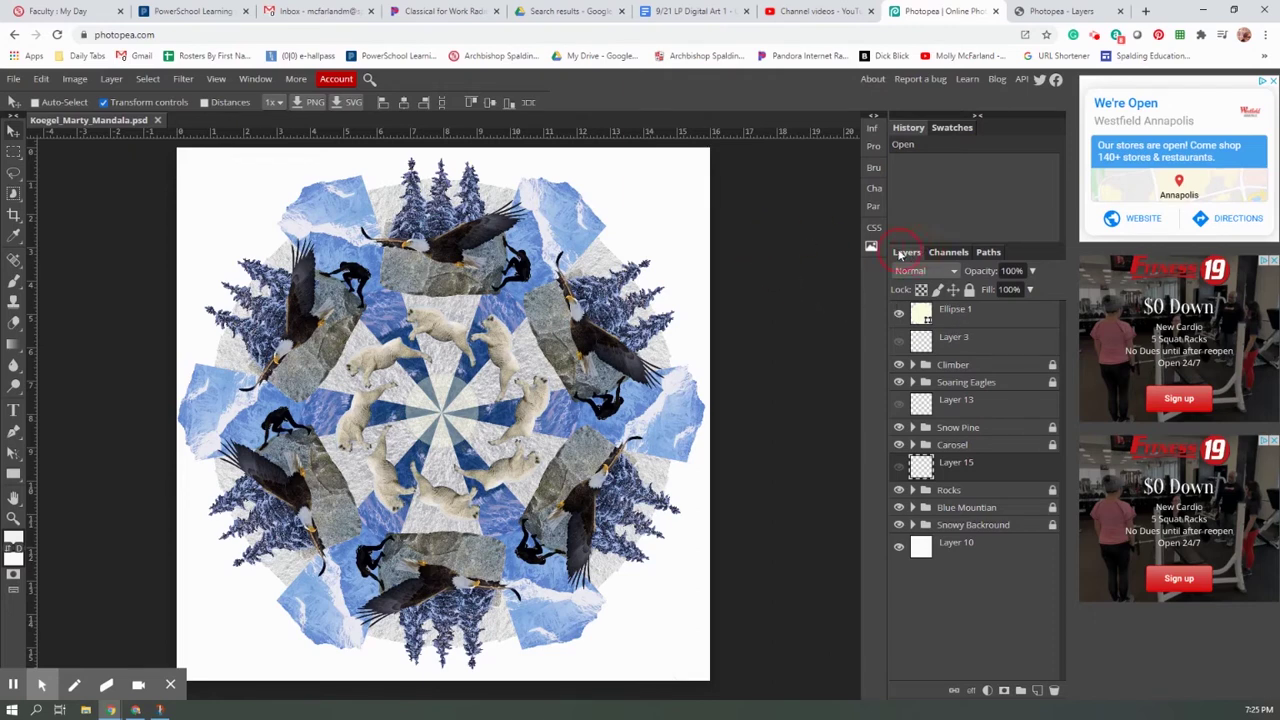
Locate the Layers panel beside the opened mandala and its entry in the list of available windows
{"action": "left_click_drag", "start_coordinate": [906, 252], "coordinate": [766, 271]}
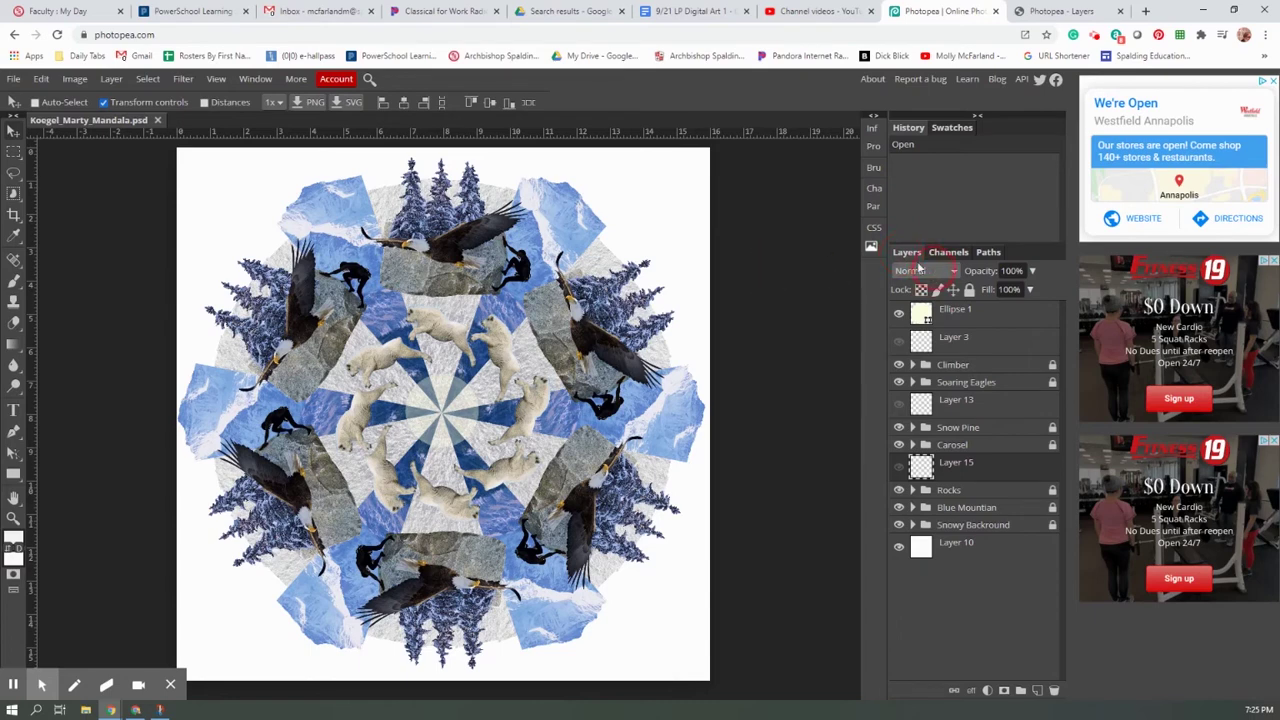
{"action": "left_click", "coordinate": [845, 388]}
{"action": "left_click", "coordinate": [256, 79]}
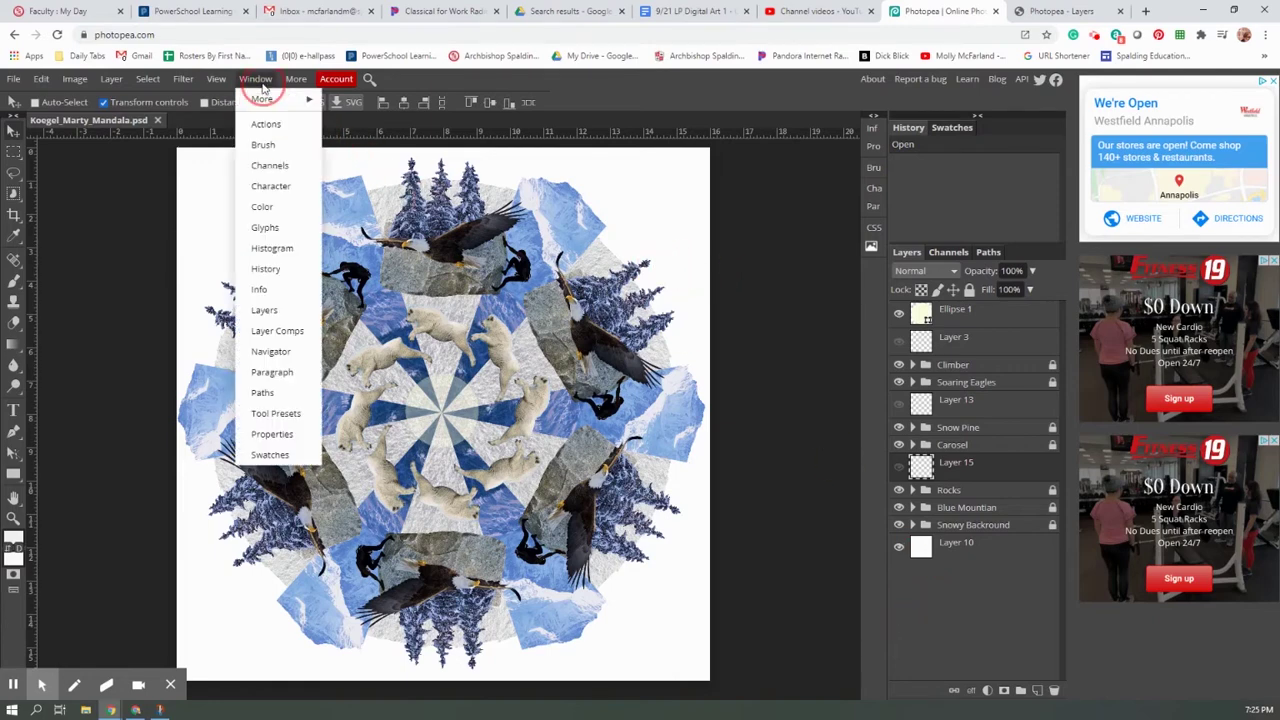
{"action": "left_click", "coordinate": [272, 312]}
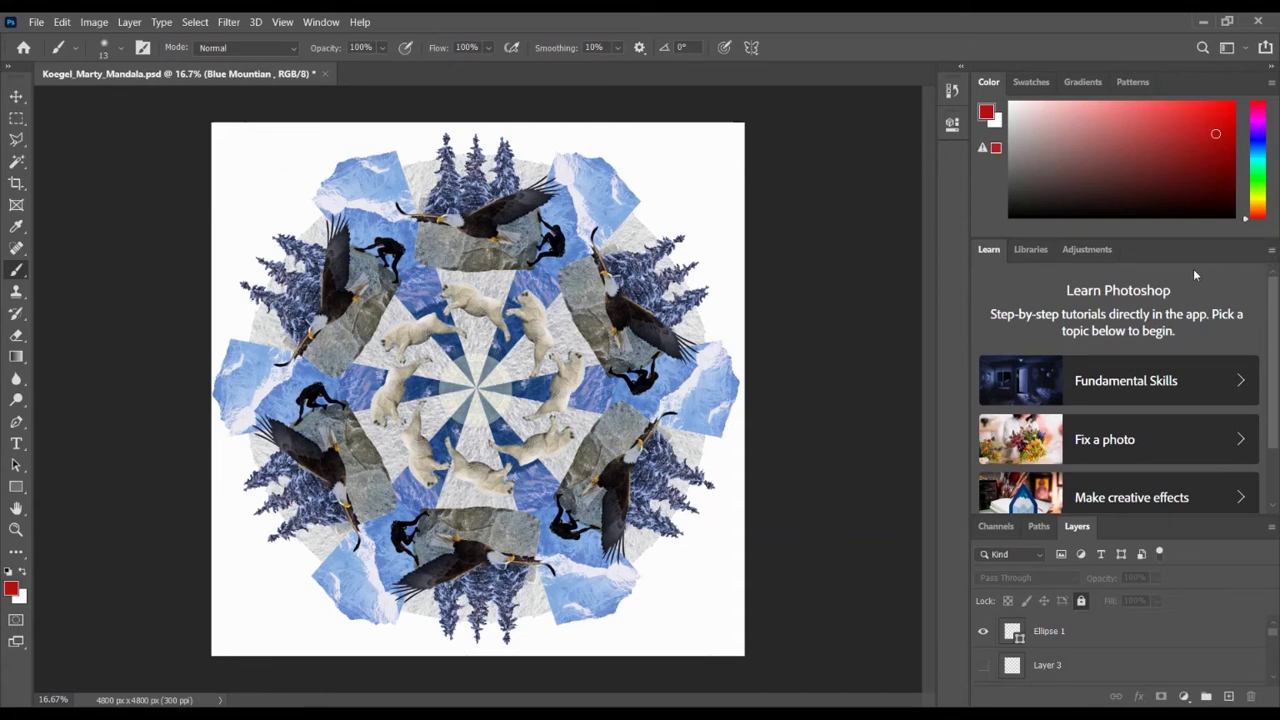
Close the Learn and Color panel groups to give the Layers panel the full column height
{"action": "left_click", "coordinate": [1271, 253]}
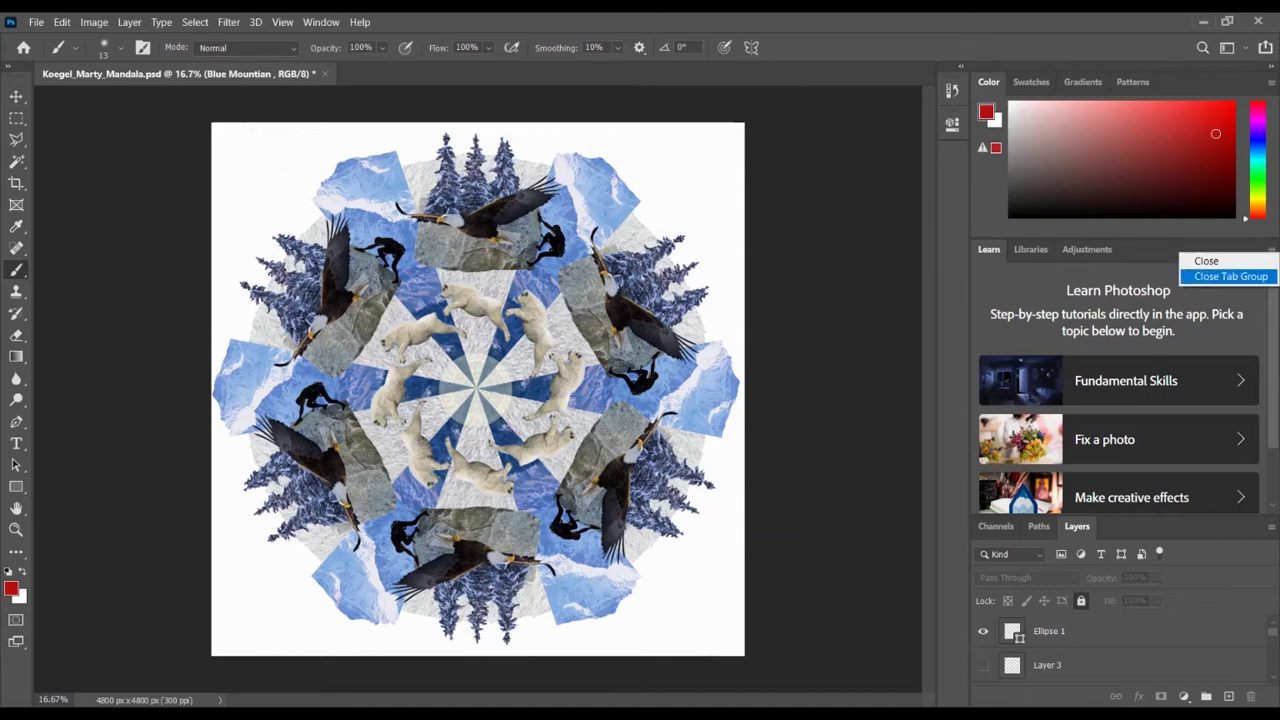
{"action": "left_click", "coordinate": [1228, 277]}
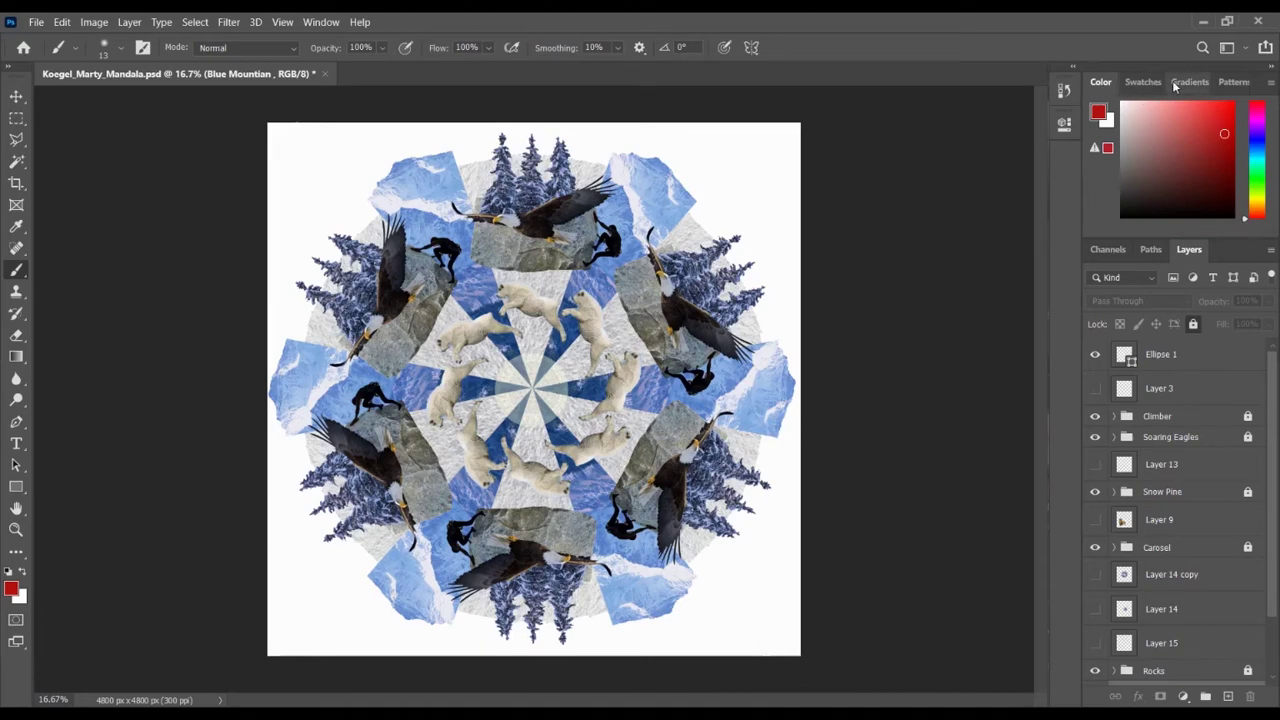
{"action": "left_click", "coordinate": [1271, 83]}
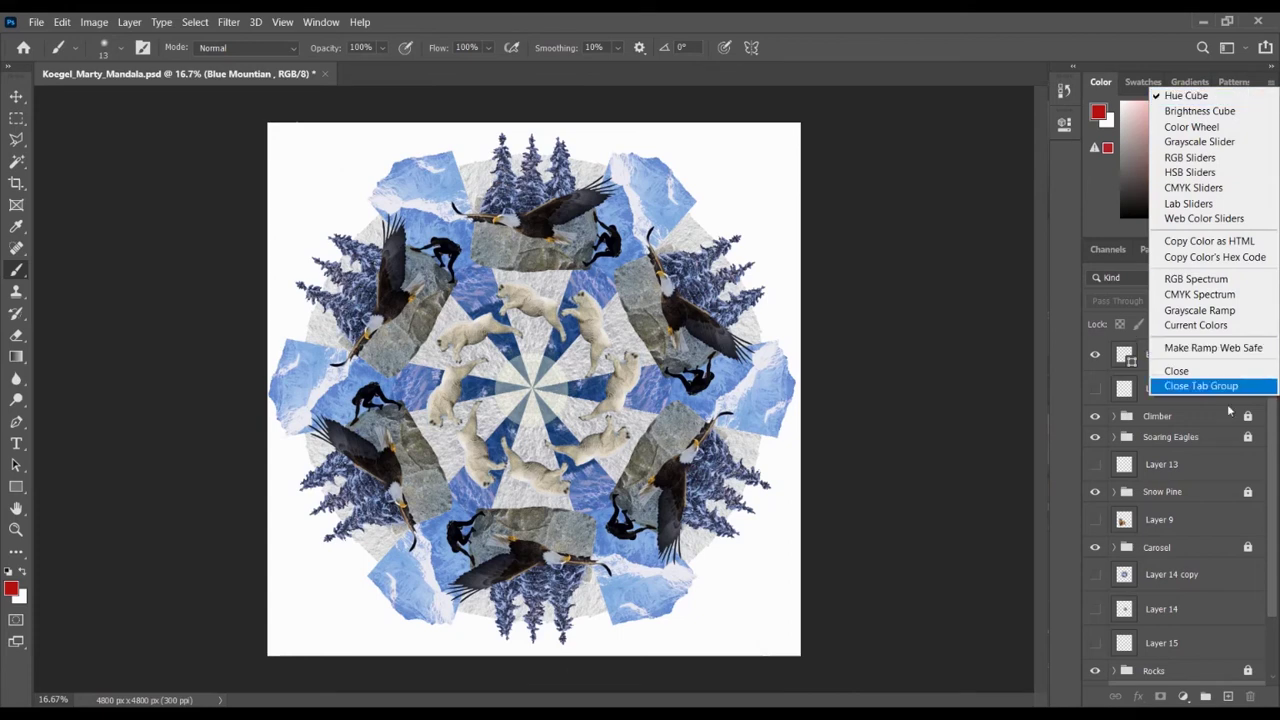
{"action": "left_click", "coordinate": [1200, 386]}
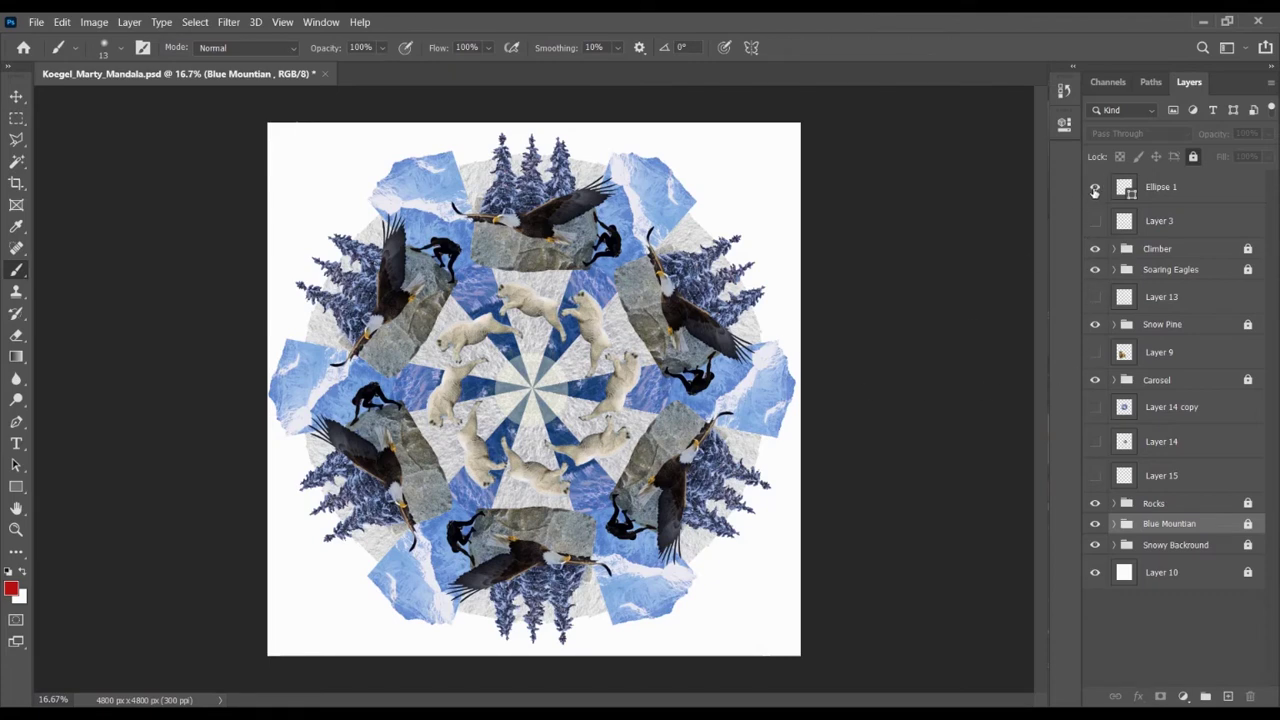
Hide every visible layer and group of the mandala, from Ellipse 1 down to the white Layer 10
{"action": "left_click_drag", "start_coordinate": [1094, 190], "coordinate": [1096, 316]}
{"action": "left_click", "coordinate": [1095, 324]}
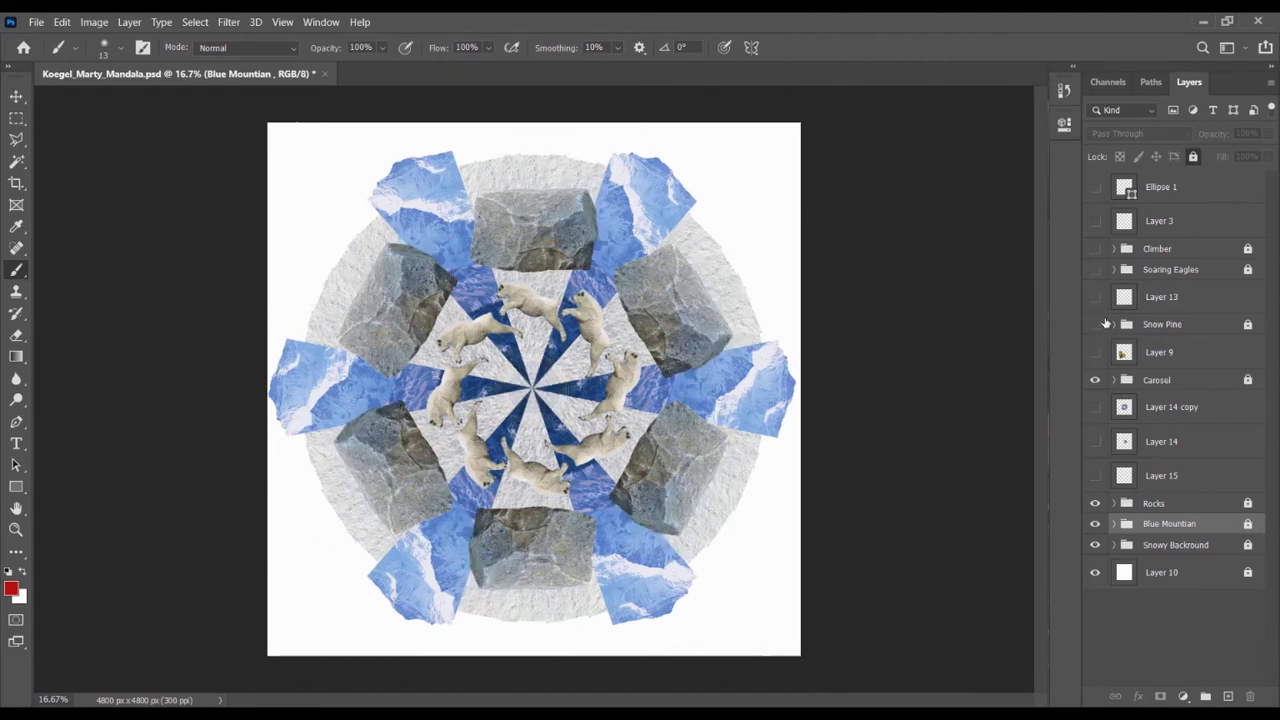
{"action": "left_click", "coordinate": [1095, 381]}
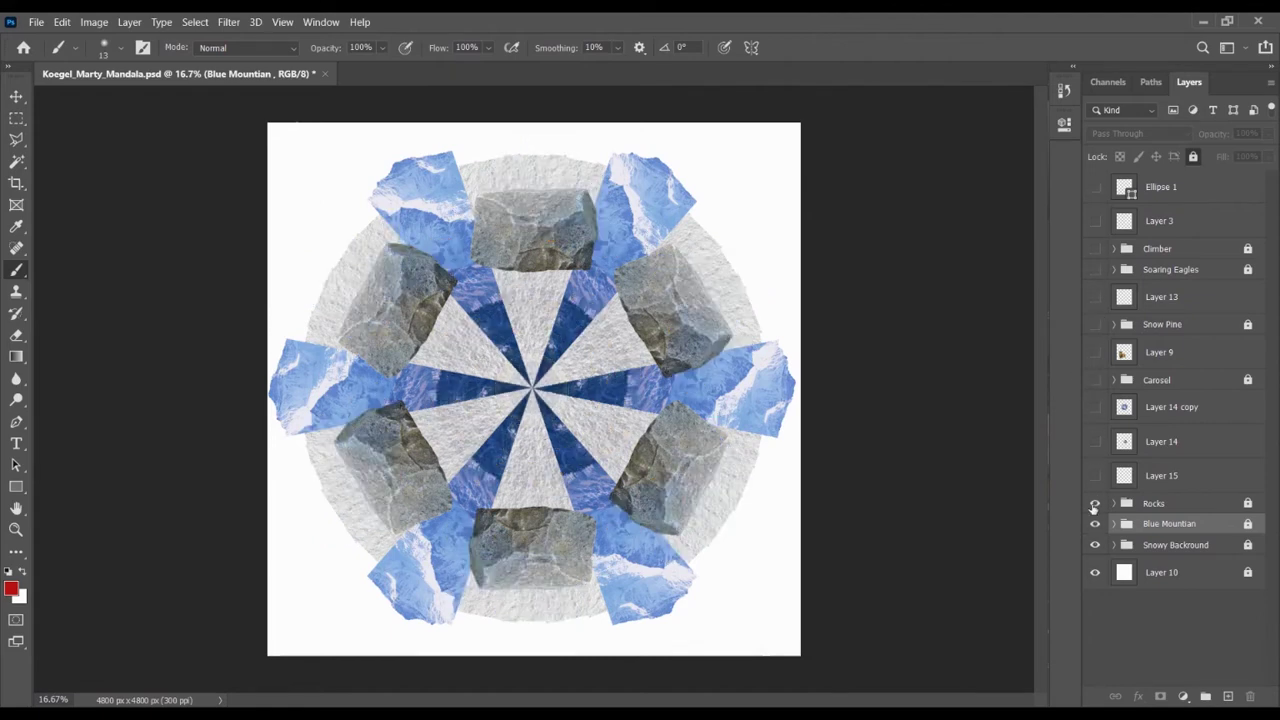
{"action": "left_click", "coordinate": [1095, 503]}
{"action": "left_click", "coordinate": [1095, 523]}
{"action": "left_click", "coordinate": [1095, 544]}
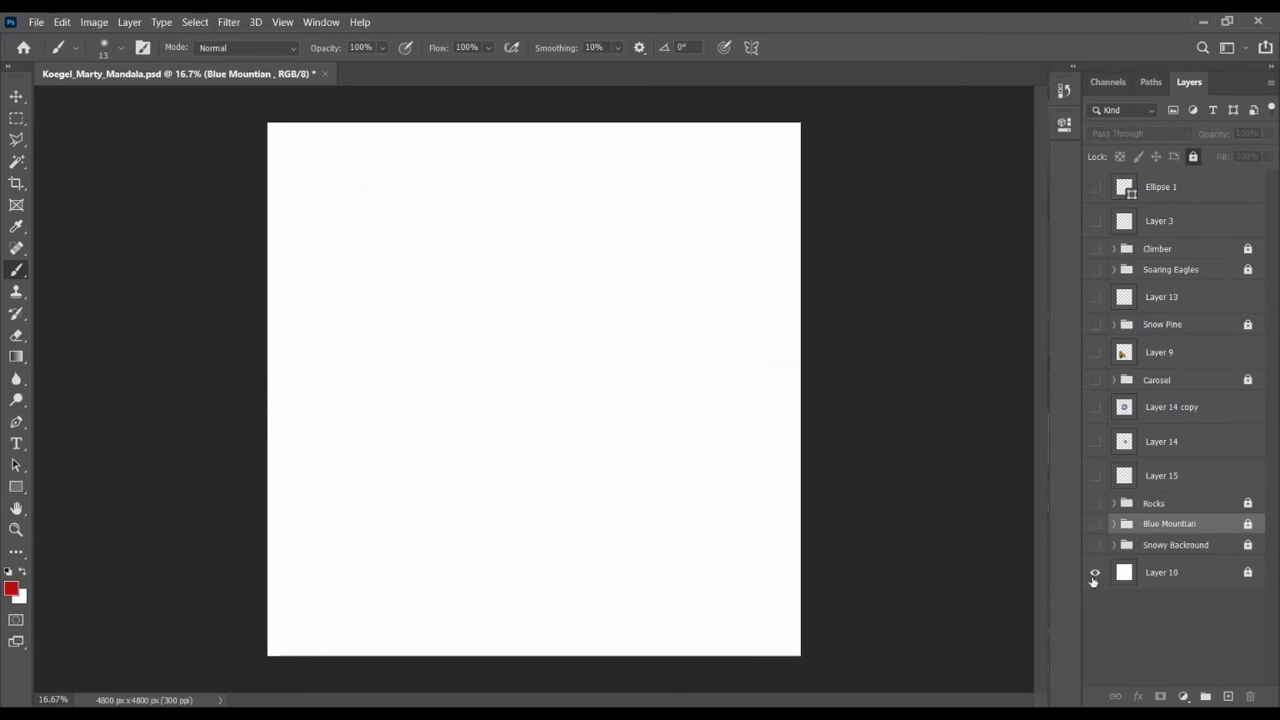
{"action": "left_click", "coordinate": [1095, 572]}
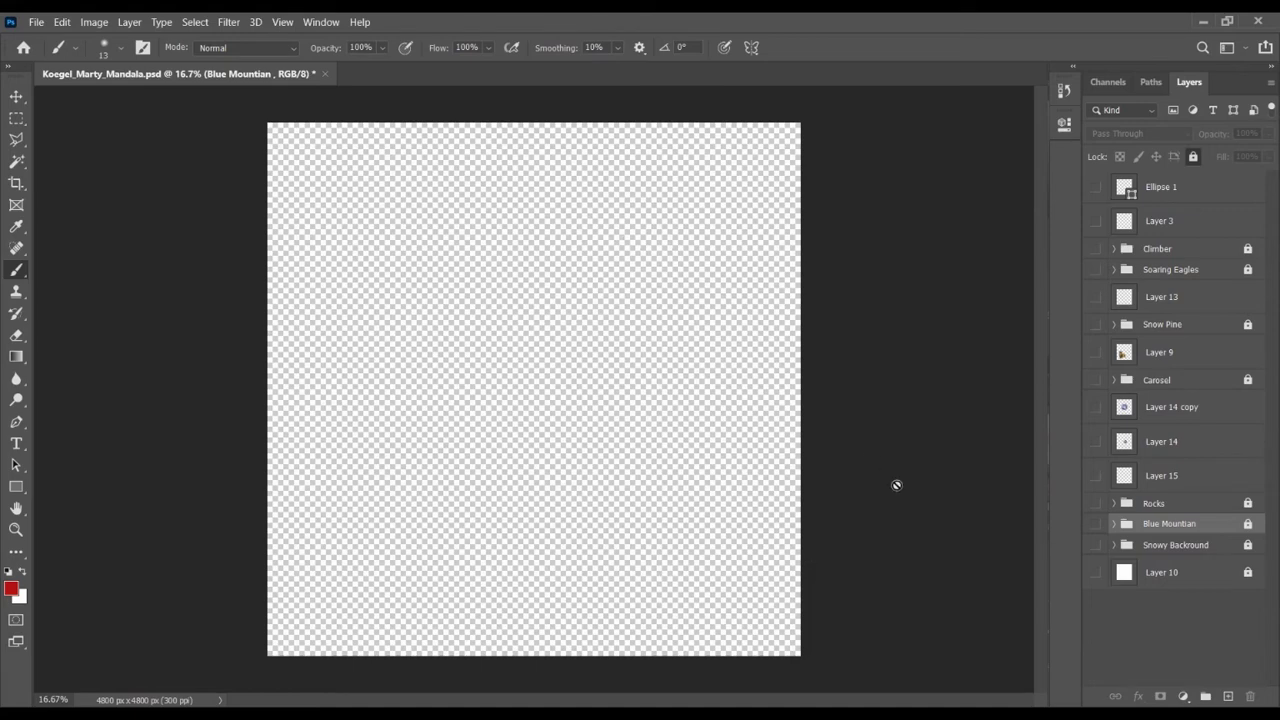
Show Layer 10, Snowy Backround, Blue Mountian, Rocks, Carosel, Snow Pine, Soaring Eagles, Climber and Ellipse 1 again, building the mandala from the back forward
{"action": "left_click", "coordinate": [1097, 575]}
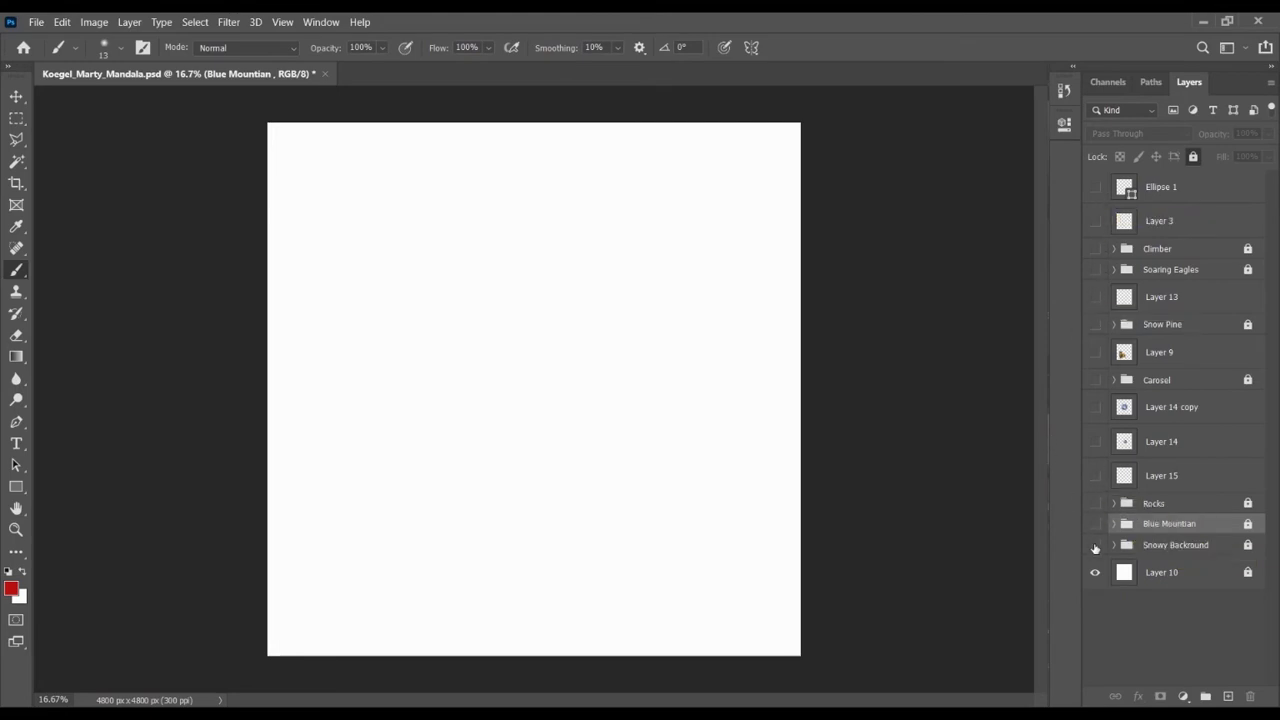
{"action": "left_click", "coordinate": [1095, 546]}
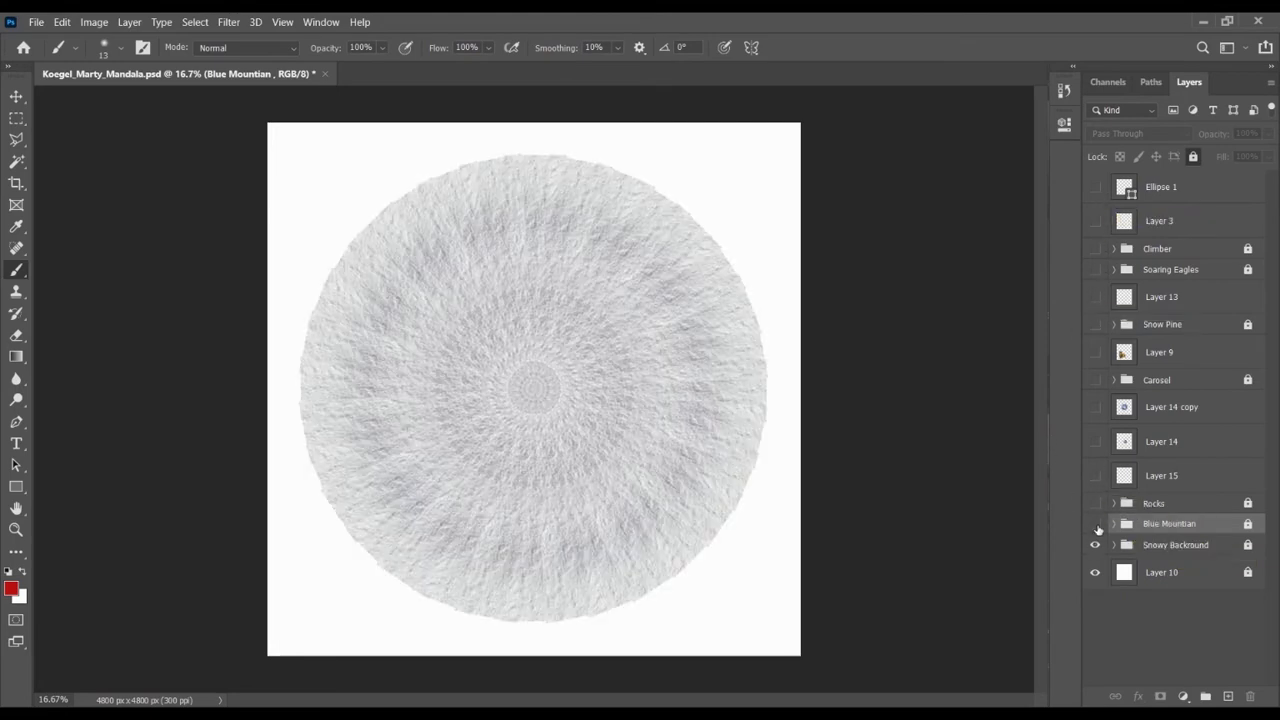
{"action": "left_click", "coordinate": [1096, 525]}
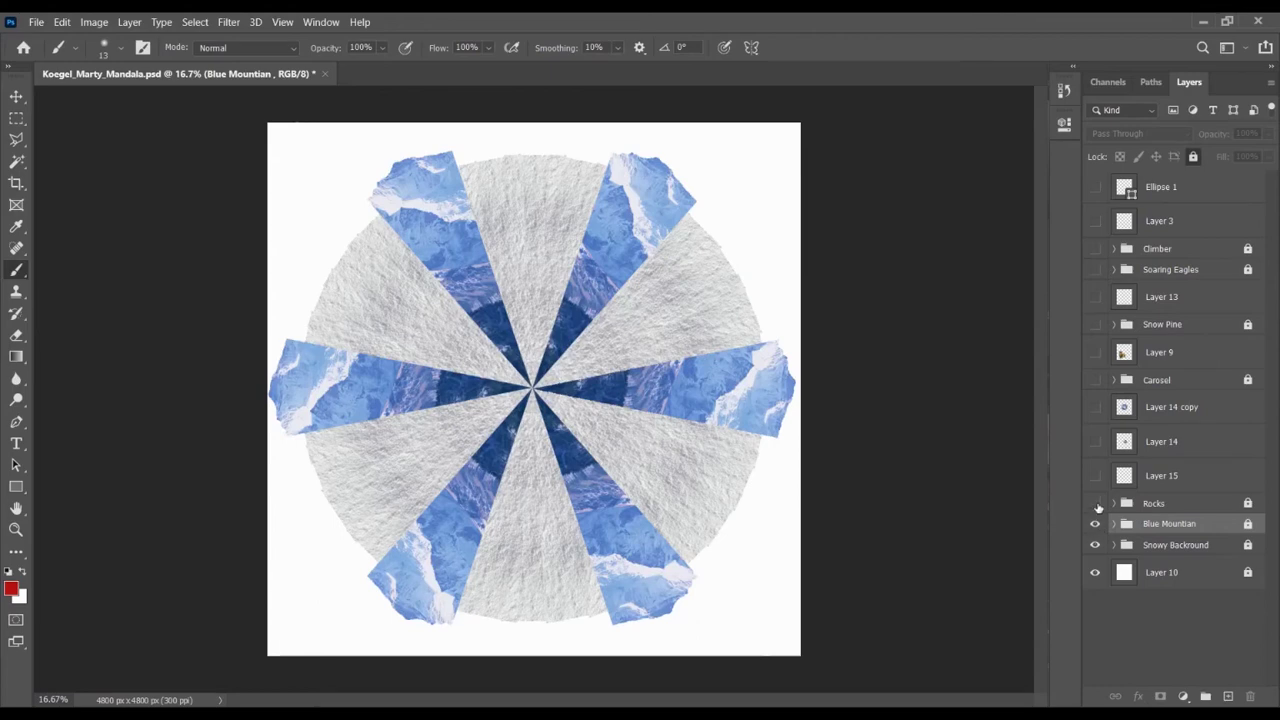
{"action": "left_click", "coordinate": [1096, 504]}
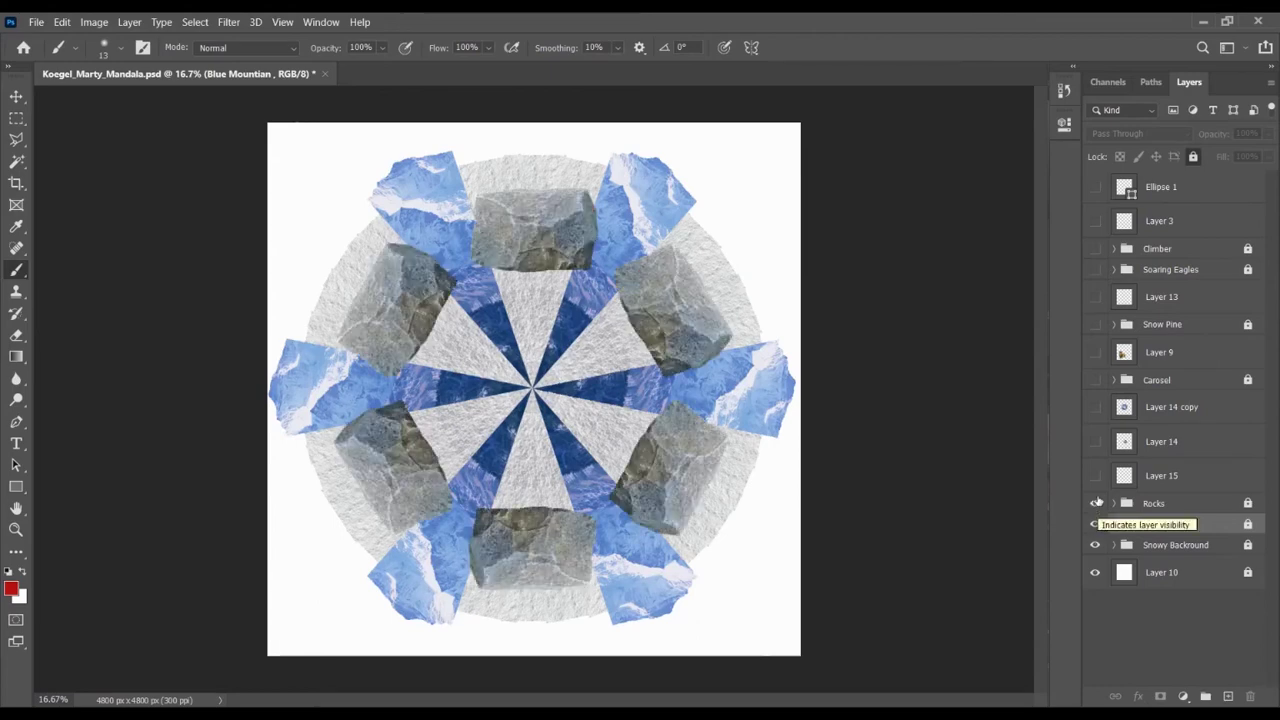
{"action": "left_click", "coordinate": [1095, 380]}
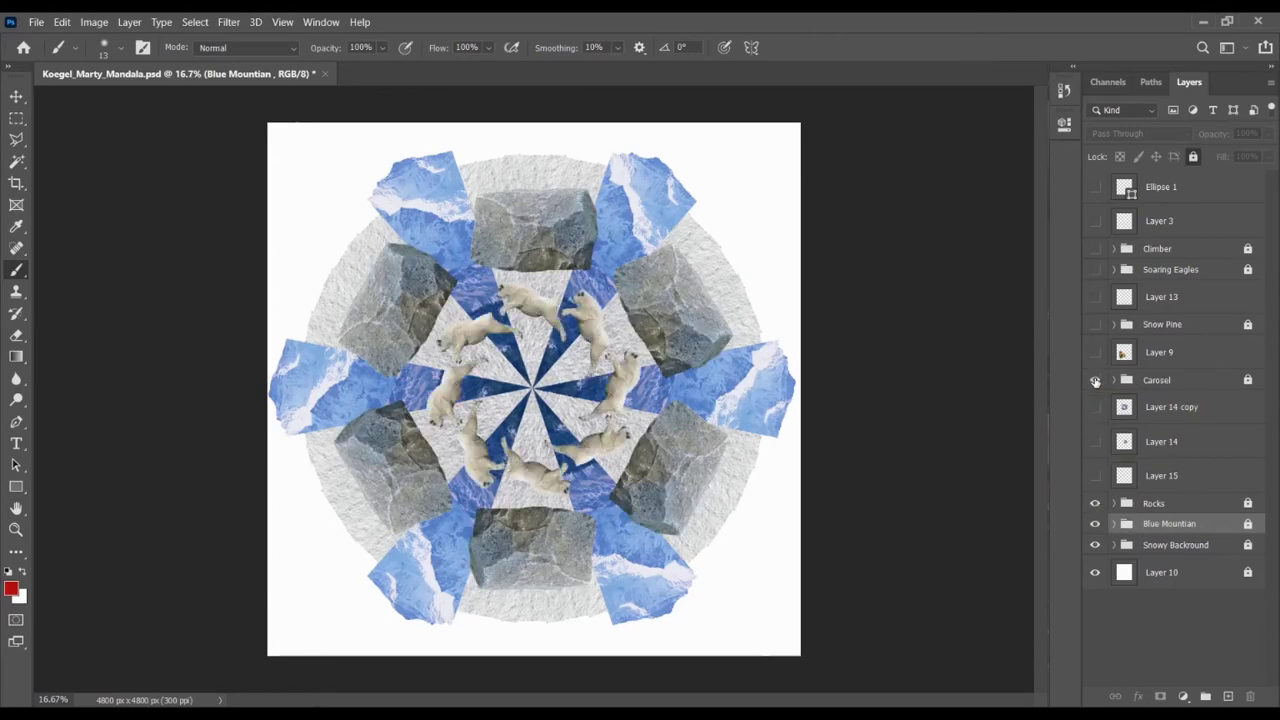
{"action": "left_click", "coordinate": [1095, 327]}
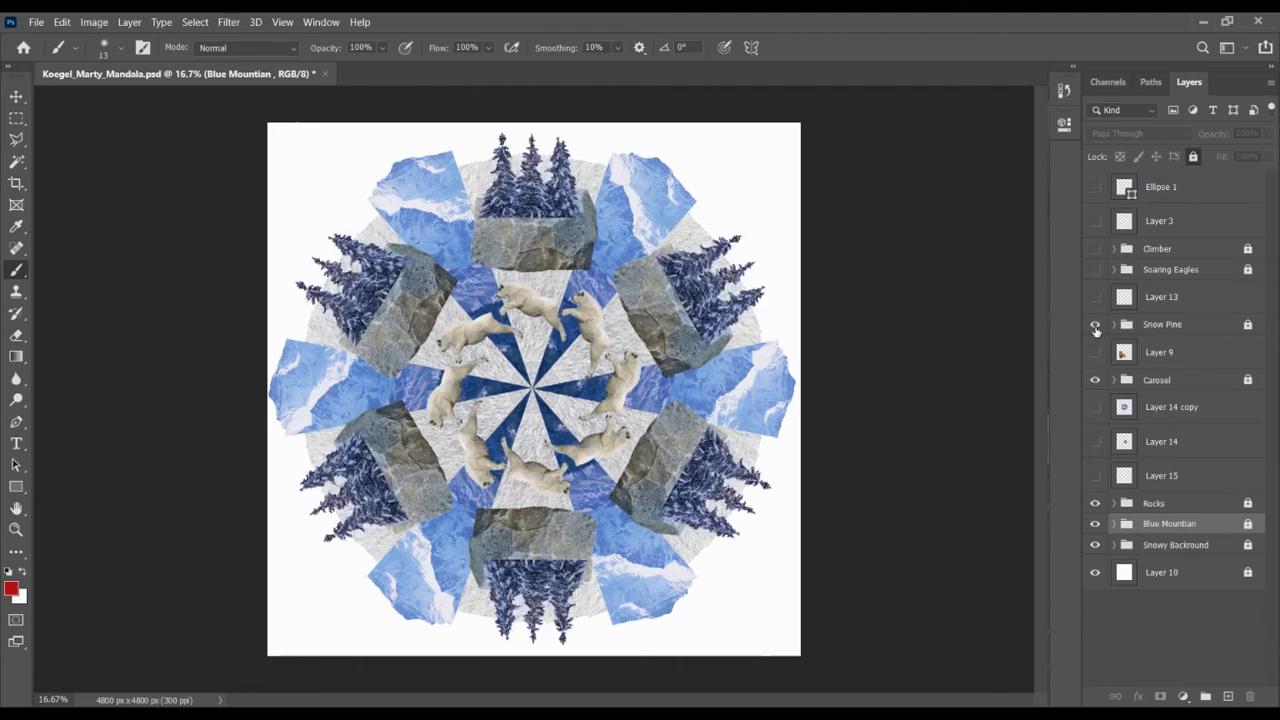
{"action": "left_click", "coordinate": [1095, 270]}
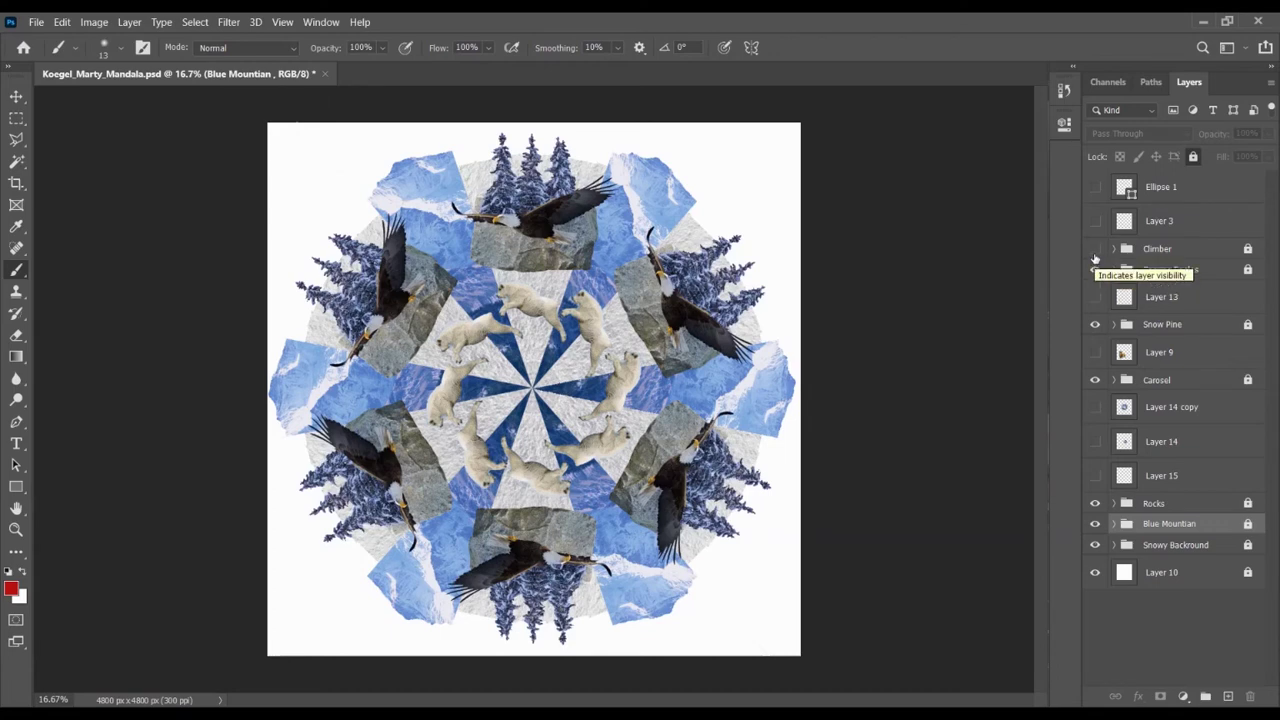
{"action": "left_click", "coordinate": [1095, 249]}
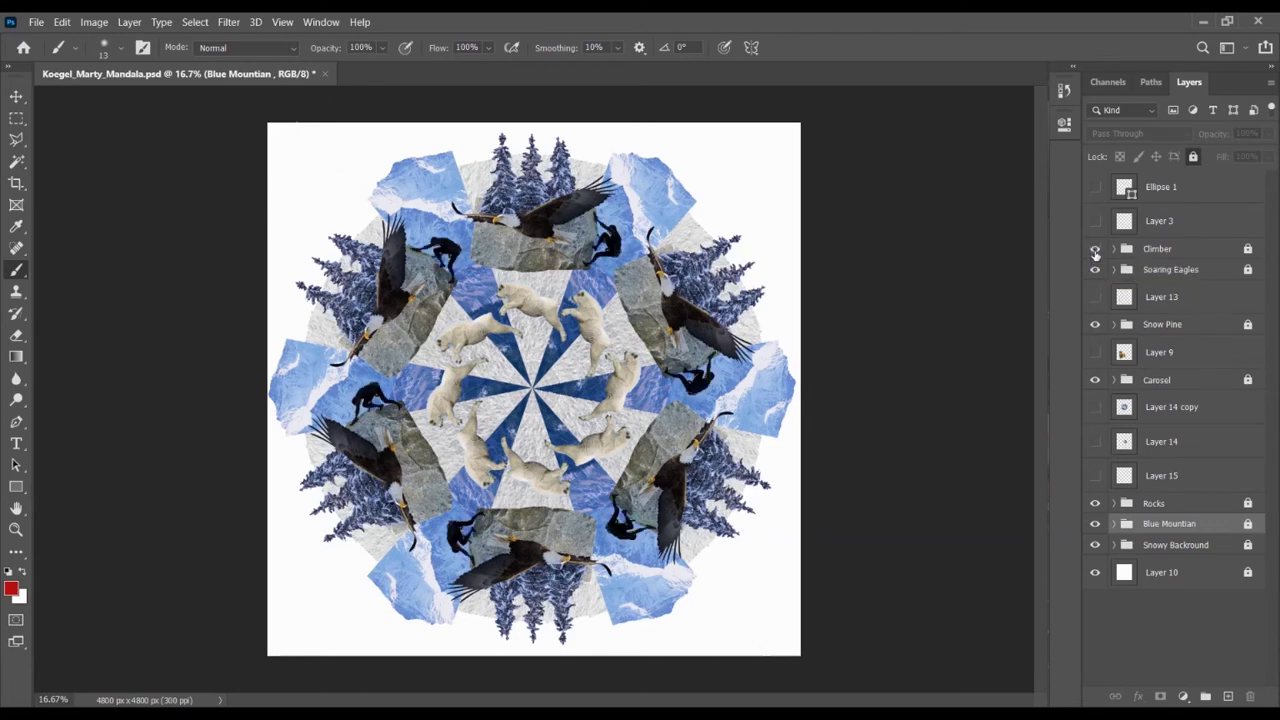
{"action": "left_click", "coordinate": [1095, 187]}
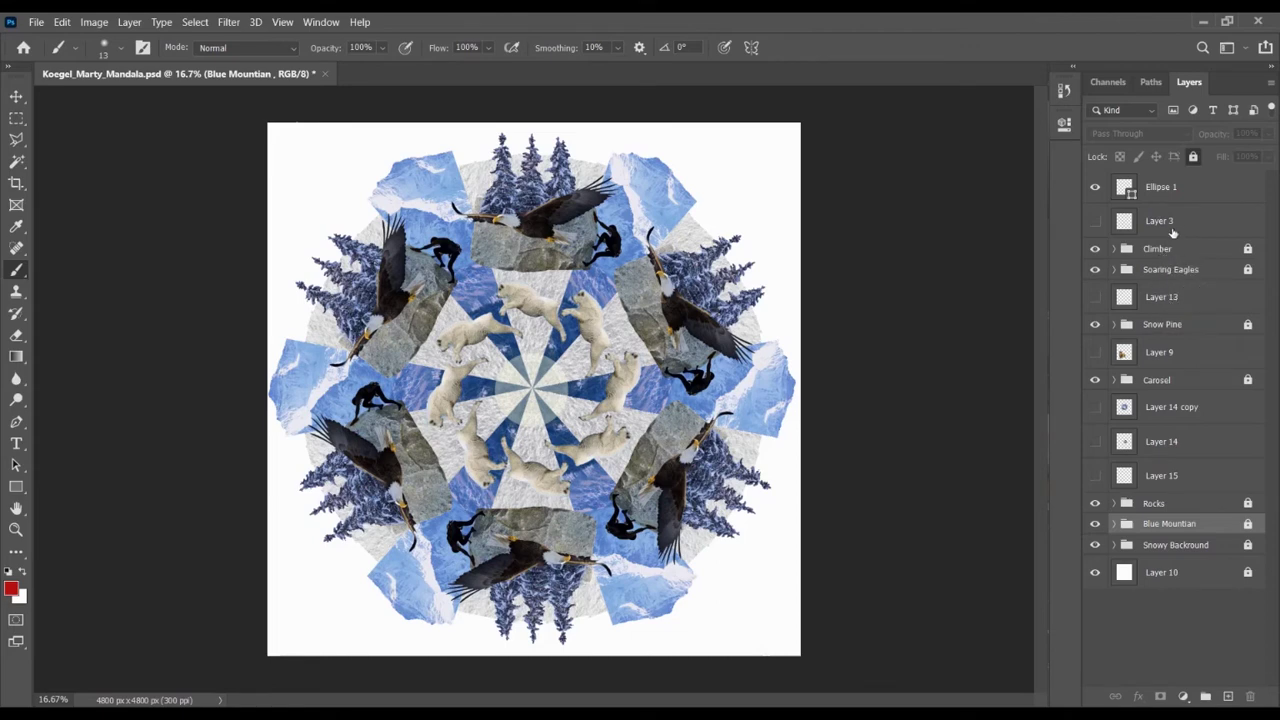
Try the Carosel group below Blue Mountian and the Snowy Backround group at the stack's top, restoring the original order each time
{"action": "left_click_drag", "start_coordinate": [1168, 386], "coordinate": [1189, 536]}
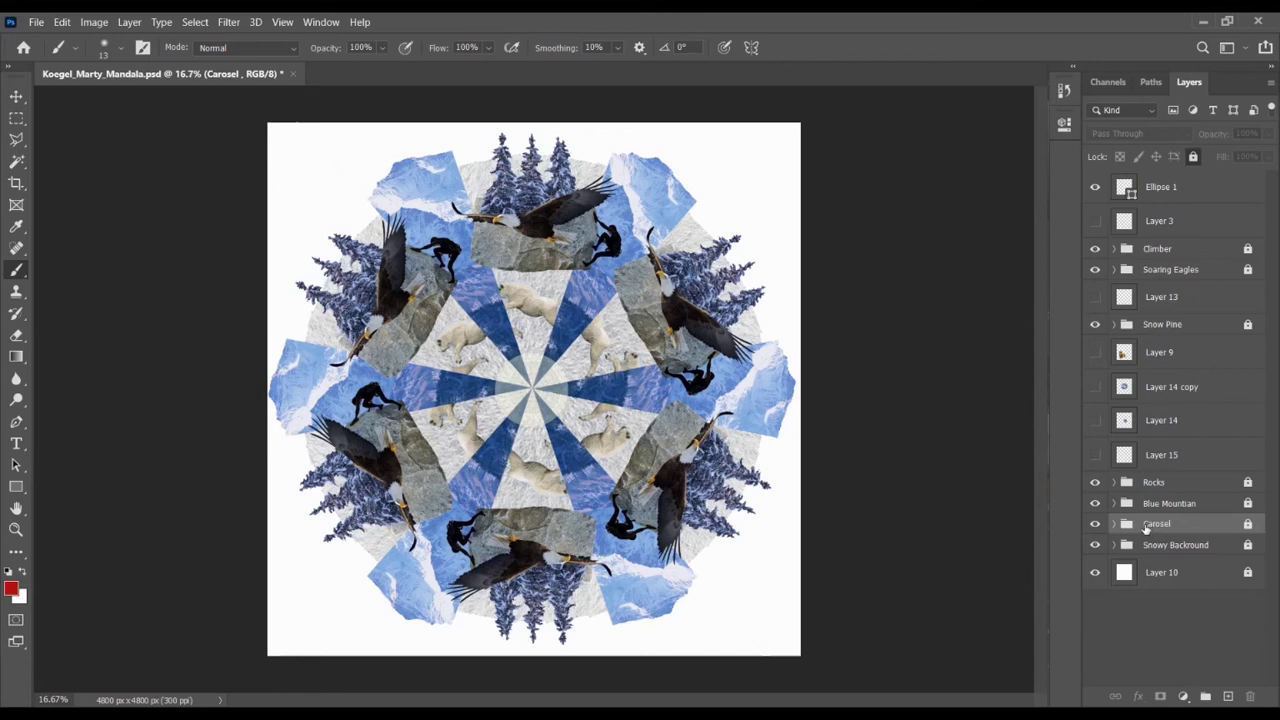
{"action": "key", "text": "ctrl+z"}
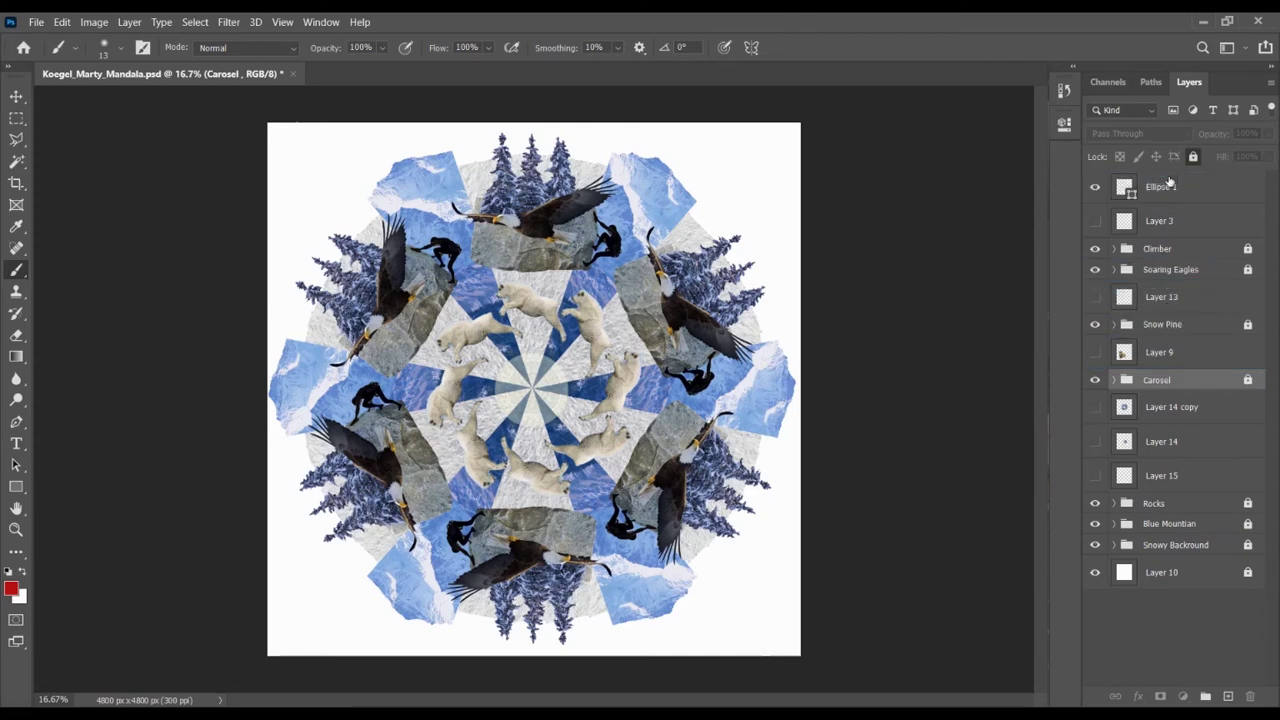
{"action": "left_click_drag", "start_coordinate": [1170, 182], "coordinate": [1170, 180]}
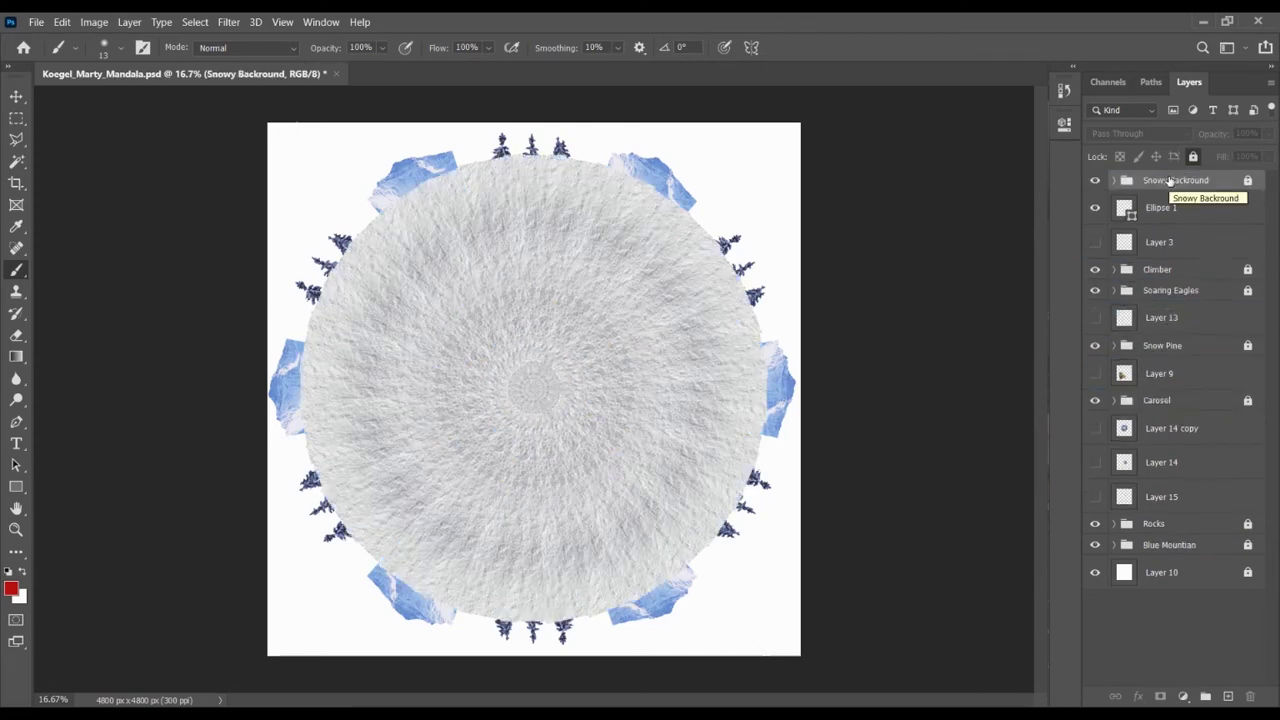
{"action": "left_click_drag", "start_coordinate": [1170, 181], "coordinate": [1165, 540]}
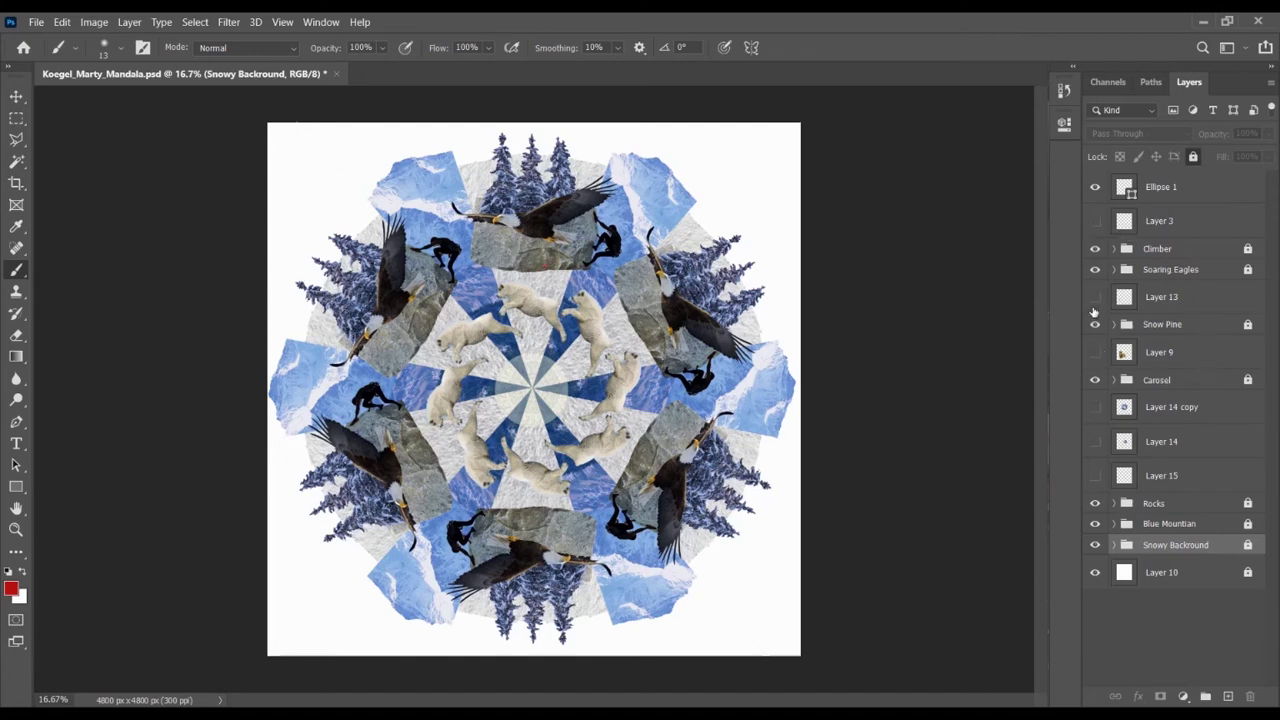
Preview the lion image on hidden Layer 9, hide it again and delete that layer
{"action": "left_click", "coordinate": [1095, 354]}
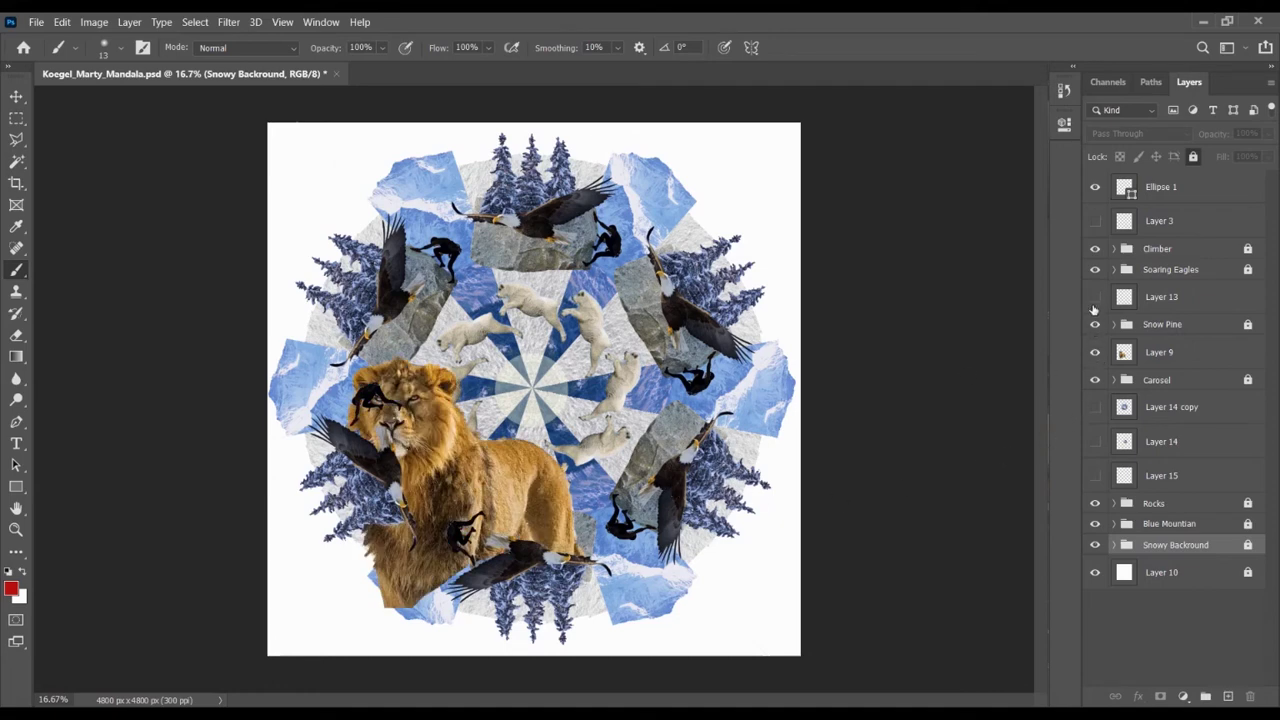
{"action": "left_click", "coordinate": [1095, 352]}
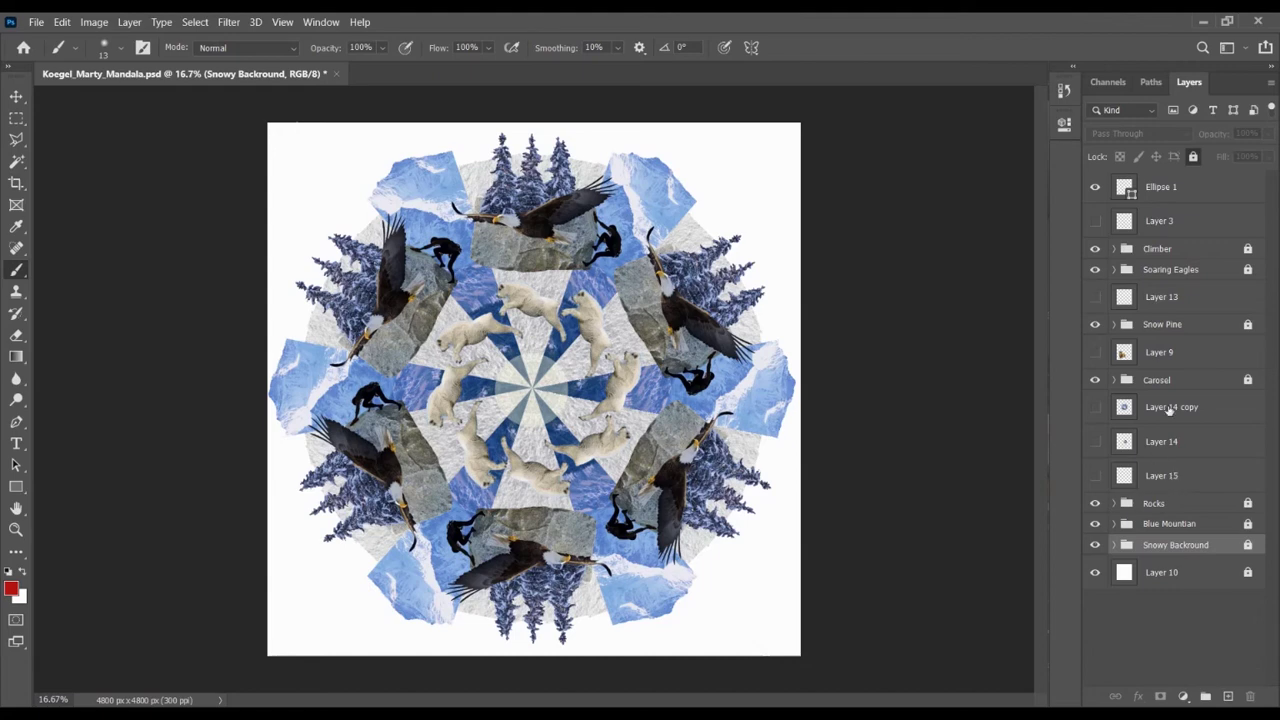
{"action": "left_click", "coordinate": [1154, 360]}
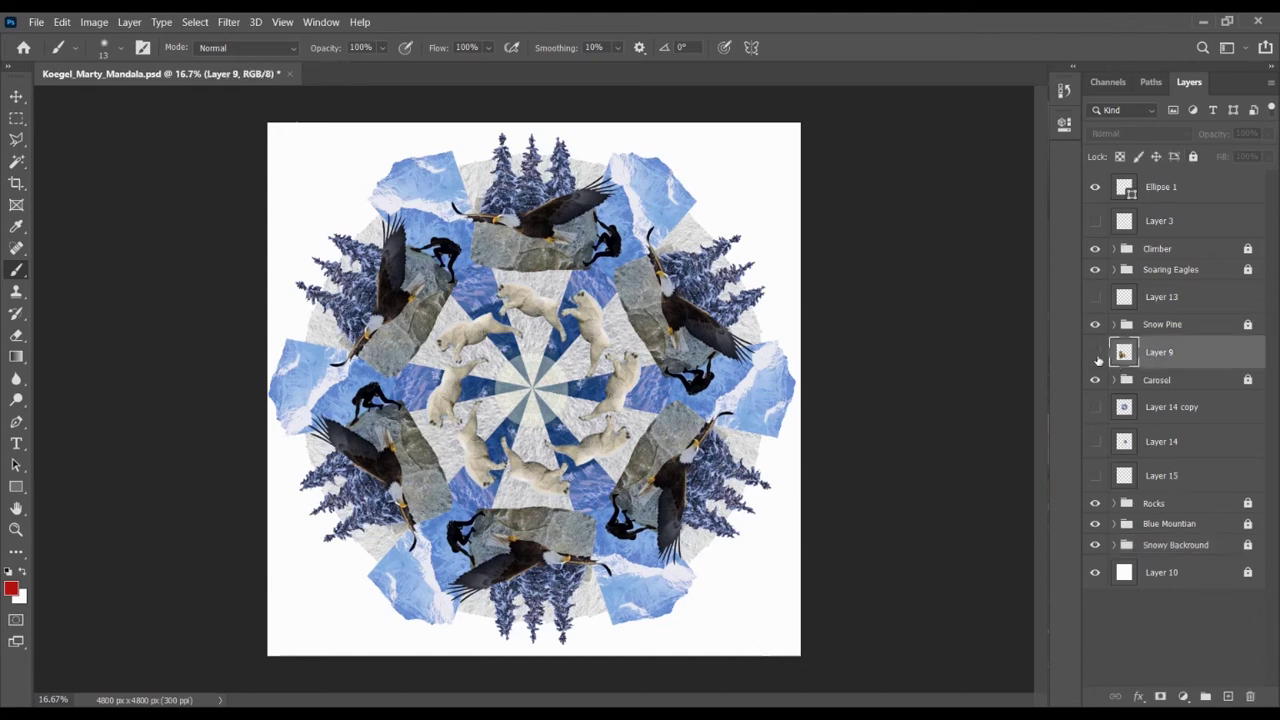
{"action": "right_click", "coordinate": [1168, 357]}
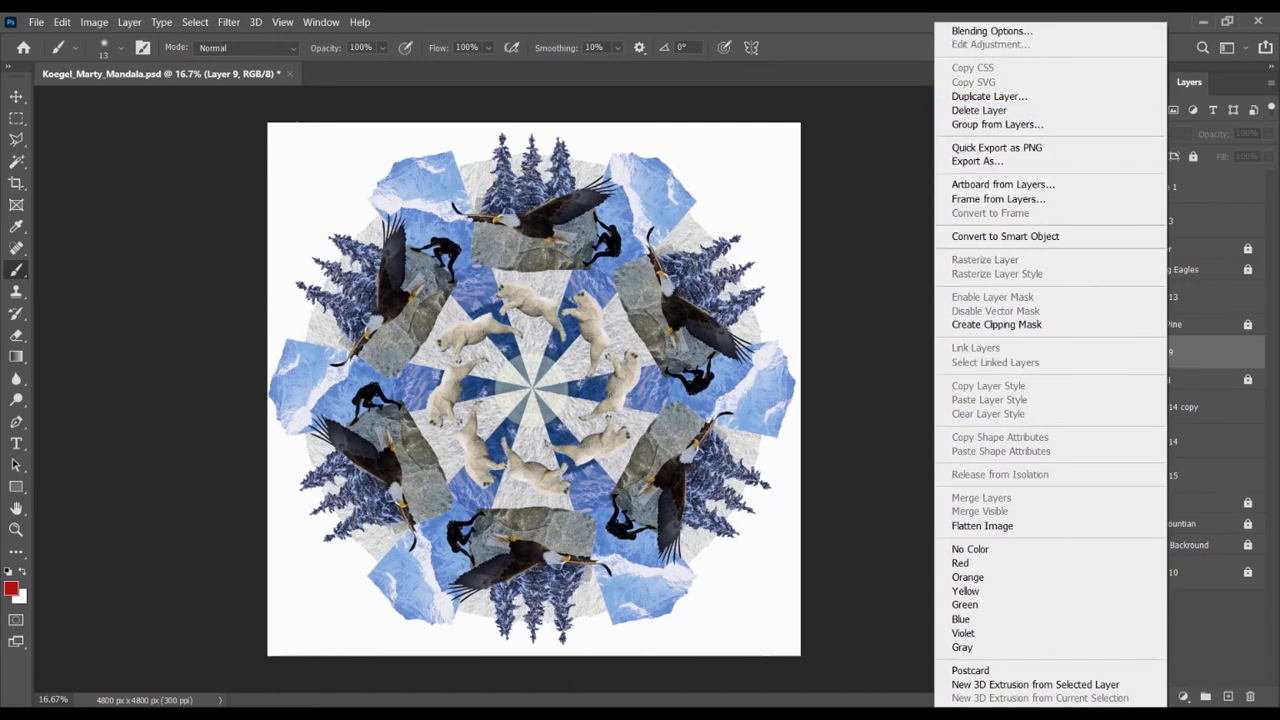
{"action": "left_click", "coordinate": [1172, 346]}
{"action": "left_click_drag", "start_coordinate": [1211, 351], "coordinate": [1253, 694]}
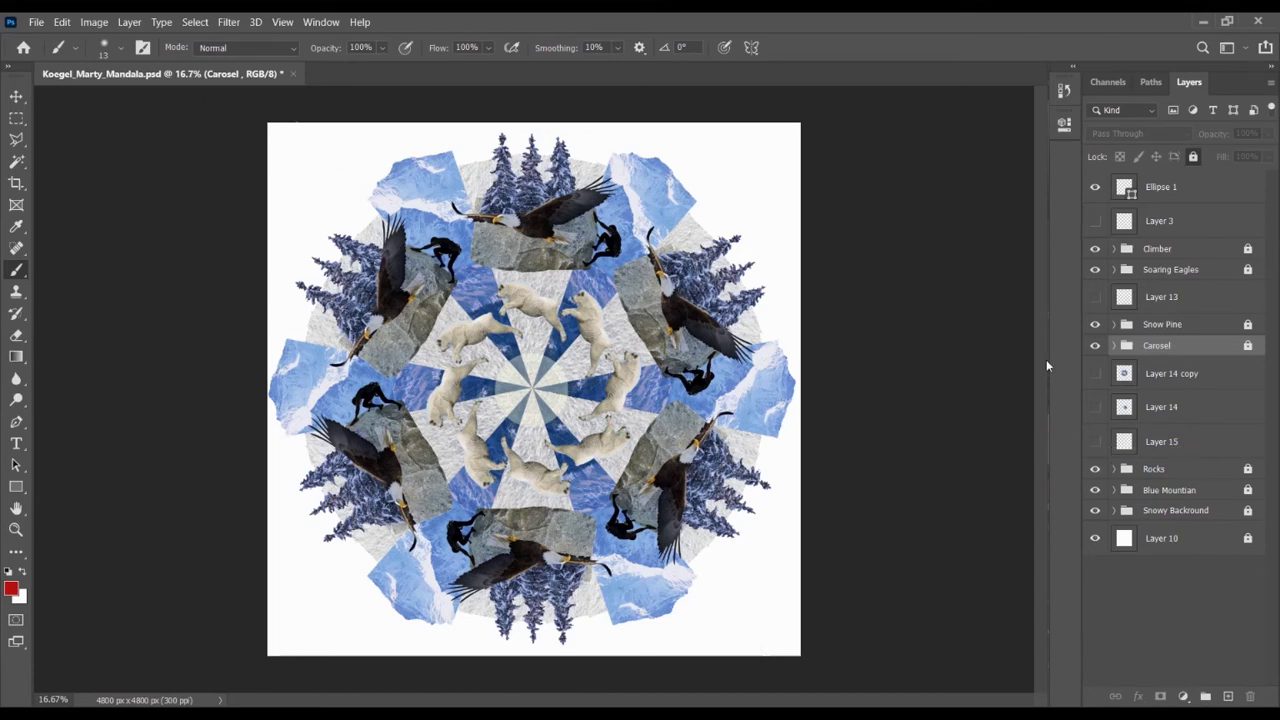
Try to move the locked Snow Pine group on the canvas with the Move tool
{"action": "left_click", "coordinate": [1165, 325]}
{"action": "left_click", "coordinate": [17, 98]}
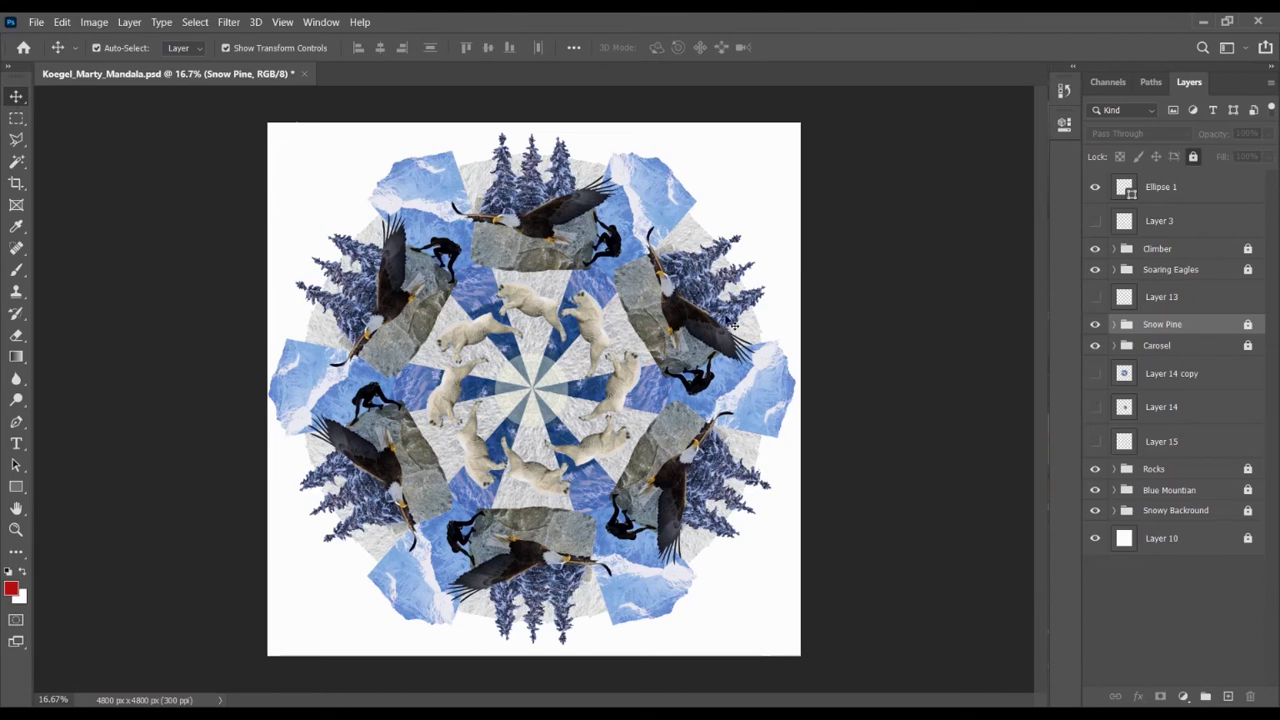
{"action": "left_click_drag", "start_coordinate": [733, 304], "coordinate": [756, 292]}
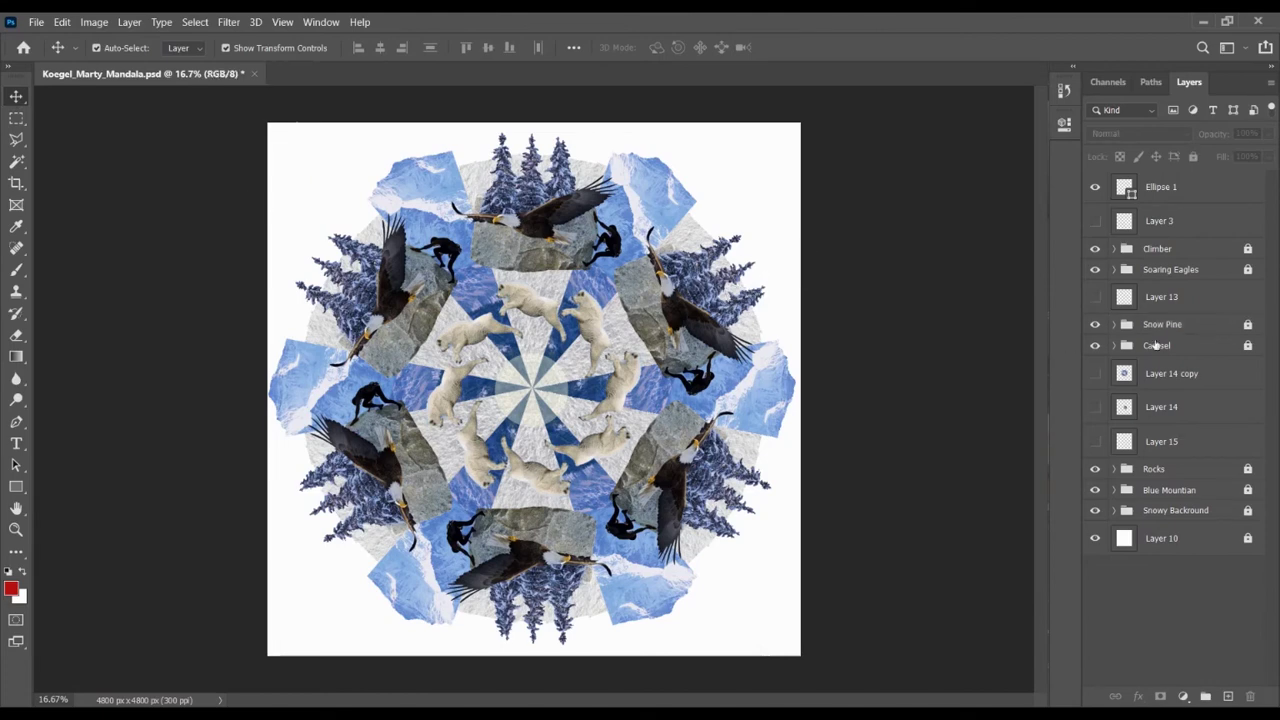
Select the locked Snow Pine group, followed by the unlocked Ellipse 1 layer for comparison
{"action": "left_click", "coordinate": [1226, 326]}
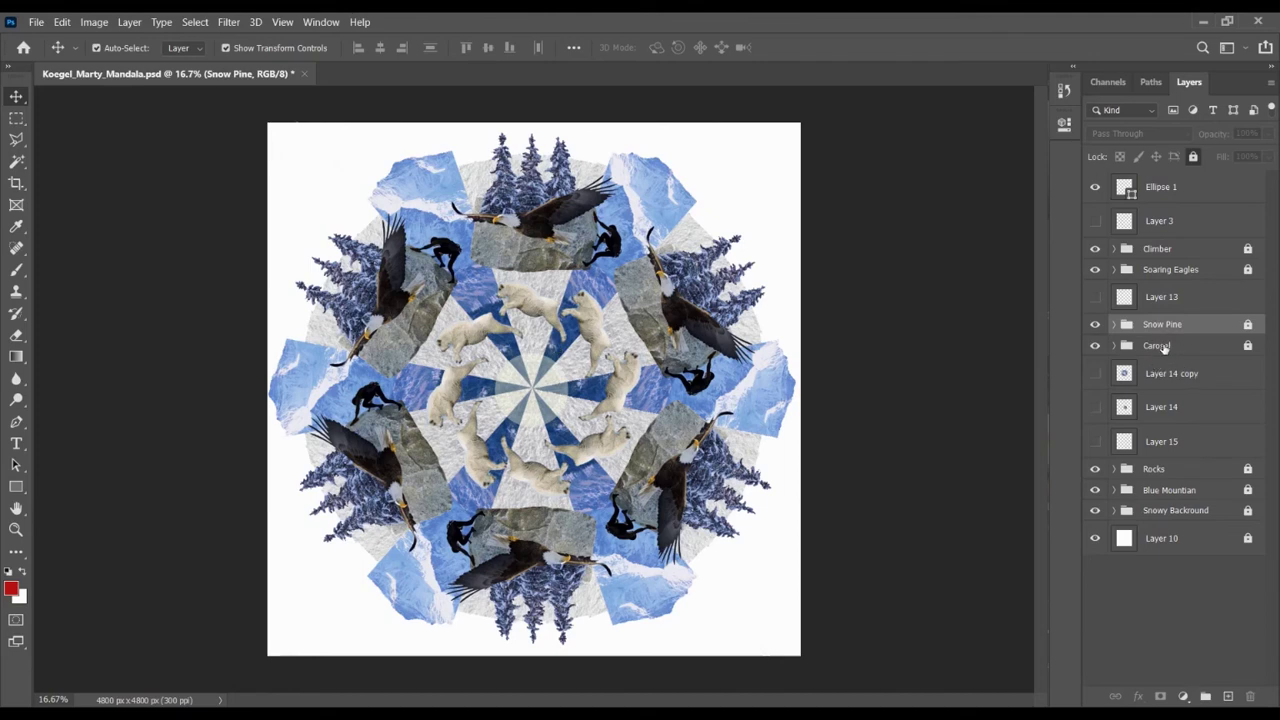
{"action": "left_click", "coordinate": [1158, 200]}
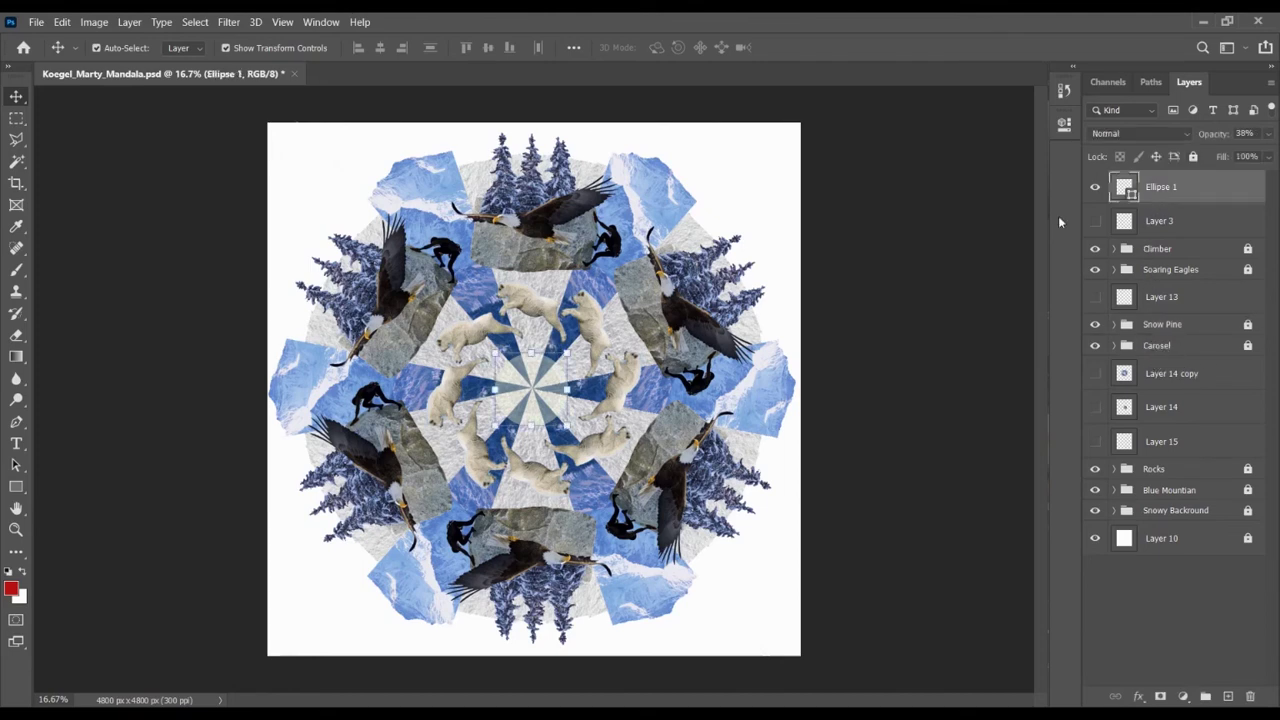
Shift the unlocked Ellipse 1 circle slightly on the canvas, keeping it near the mandala's centre
{"action": "mouse_move", "coordinate": [538, 400]}
{"action": "left_mouse_down"}
{"action": "mouse_move", "coordinate": [554, 378]}
{"action": "mouse_move", "coordinate": [588, 398]}
{"action": "mouse_move", "coordinate": [574, 412]}
{"action": "mouse_move", "coordinate": [545, 370]}
{"action": "mouse_move", "coordinate": [538, 398]}
{"action": "mouse_move", "coordinate": [548, 386]}
{"action": "left_mouse_up"}
{"action": "left_click_drag", "start_coordinate": [548, 400], "coordinate": [540, 398]}
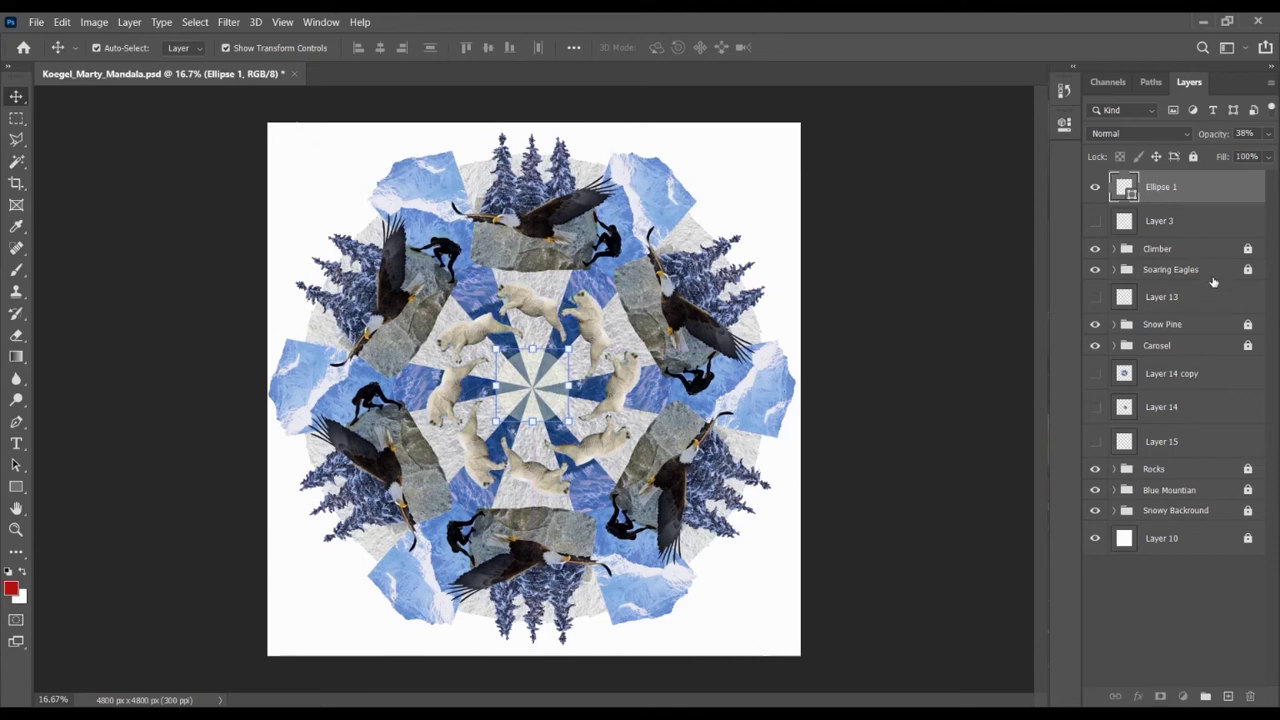
Unlock the Carosel group and try moving the single polar bear on Layer 8 copy
{"action": "left_click", "coordinate": [1212, 274]}
{"action": "left_click", "coordinate": [1145, 347]}
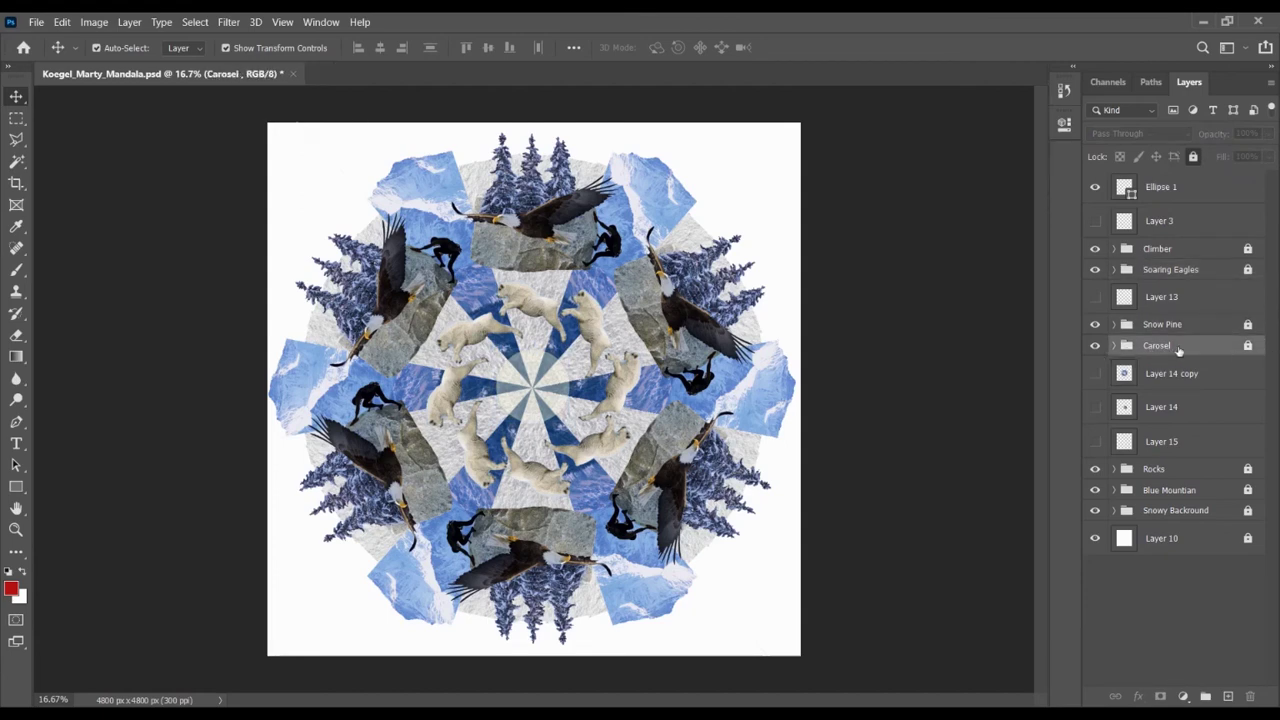
{"action": "left_click", "coordinate": [1193, 157]}
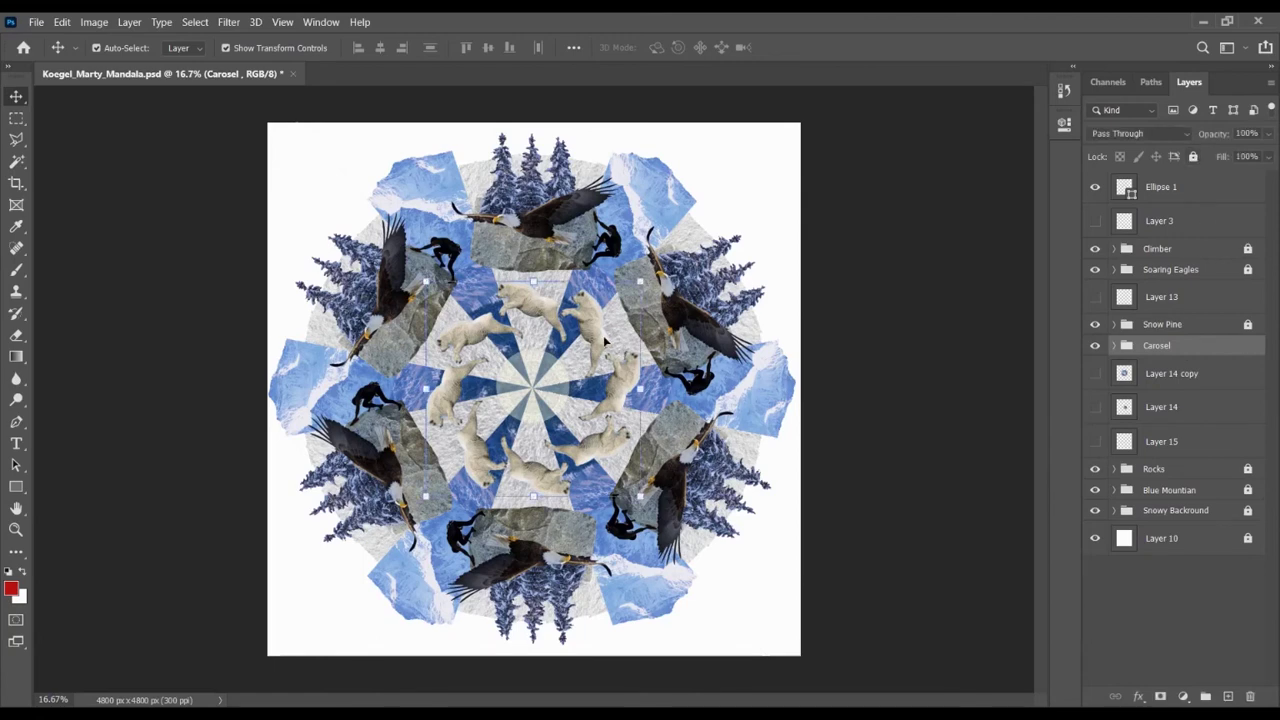
{"action": "left_click", "coordinate": [606, 340]}
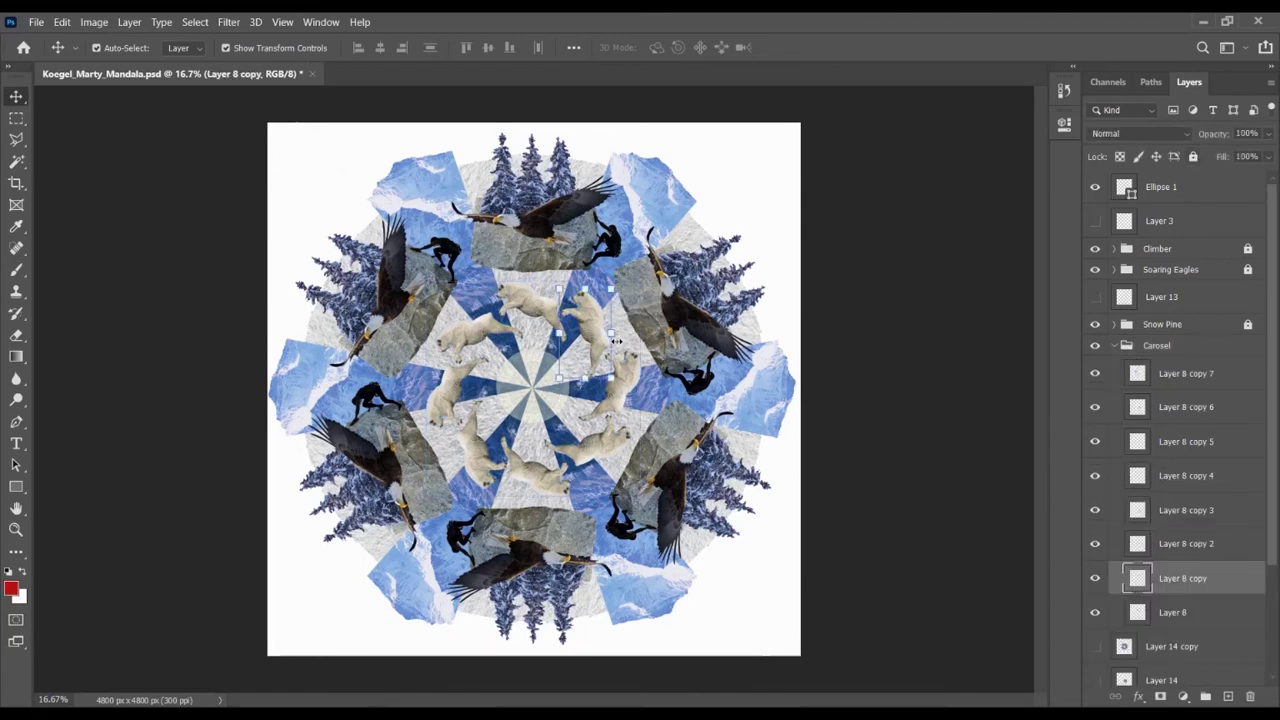
{"action": "left_click_drag", "start_coordinate": [616, 341], "coordinate": [590, 341]}
Select the whole Carosel group and nudge it up and partly back down in large increments
{"action": "left_click", "coordinate": [1160, 346]}
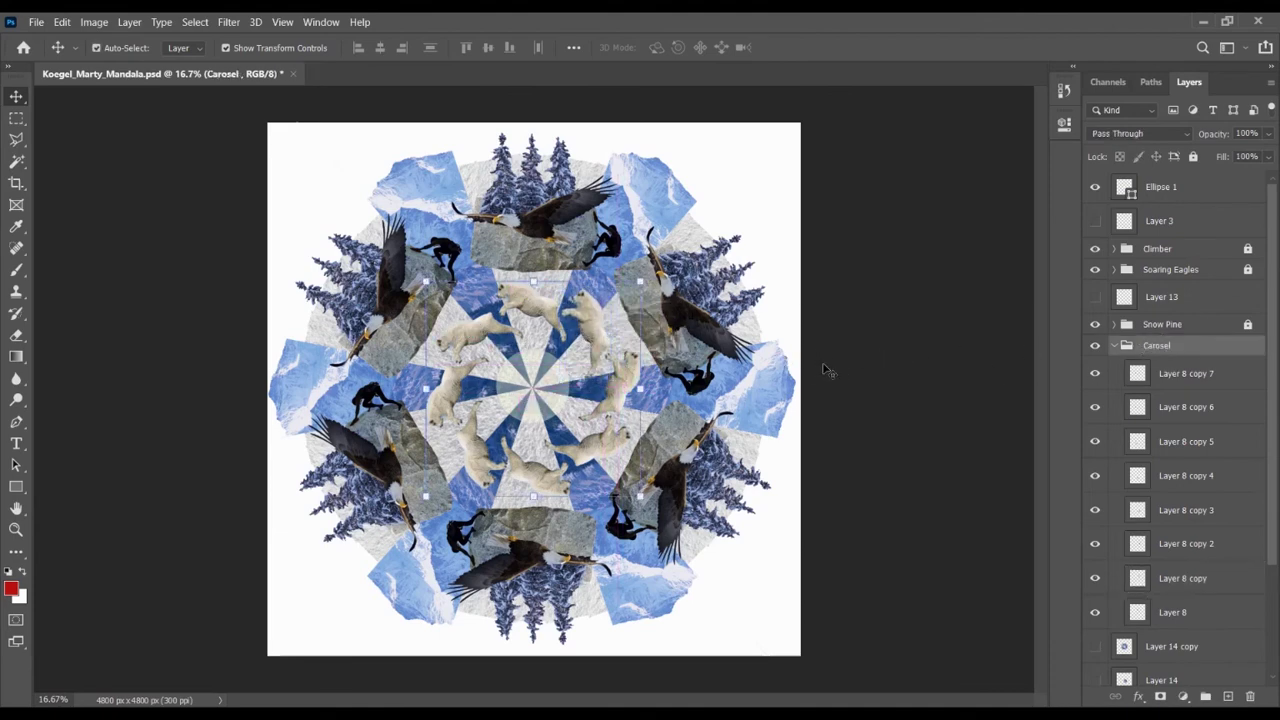
{"action": "key", "text": "shift+Up"}
{"action": "key", "text": "shift+Up"}
{"action": "key", "text": "shift+Up"}
{"action": "key", "text": "shift+Up"}
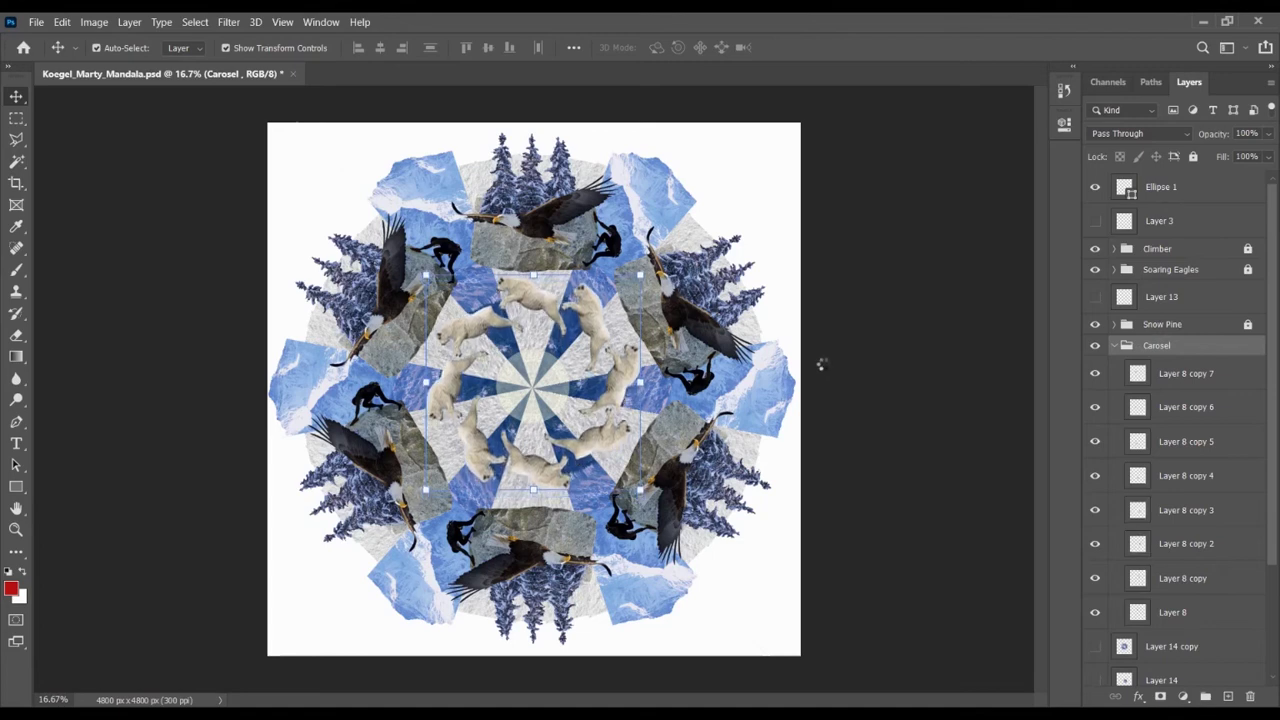
{"action": "key", "text": "shift+Down"}
{"action": "key", "text": "shift+Down"}
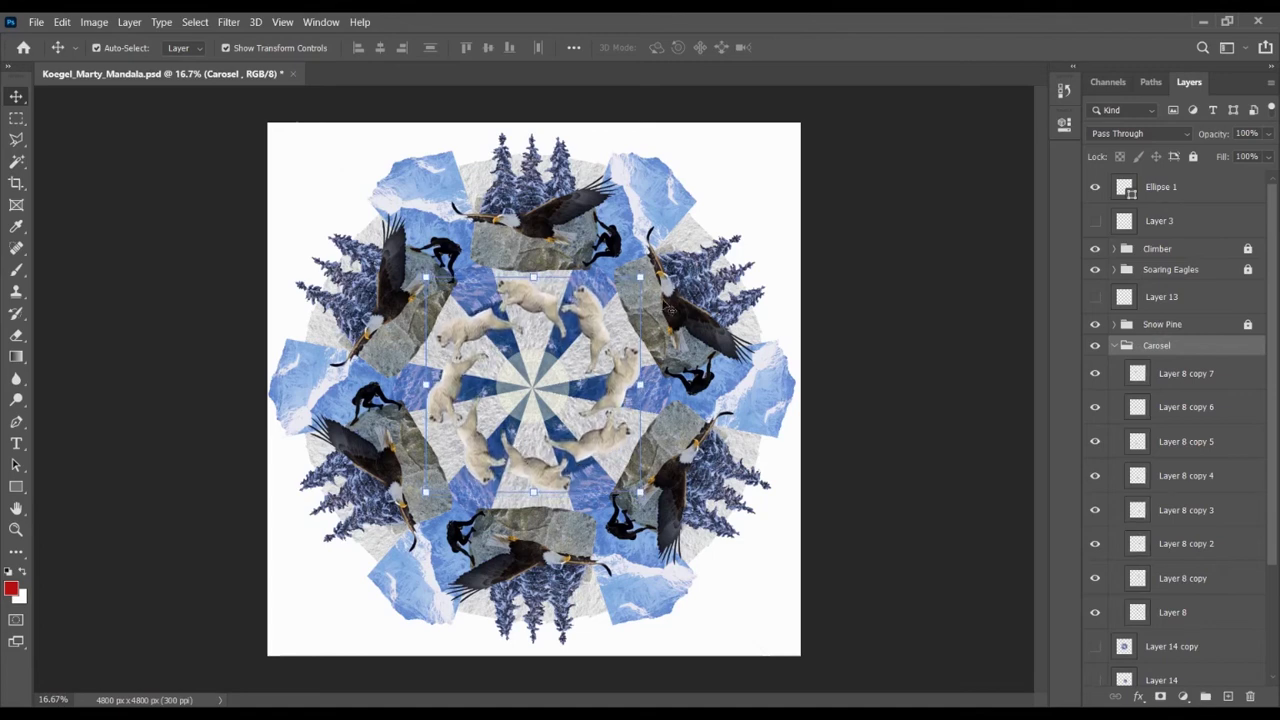
Transform the Carosel group to about 135% scale and 176.7° rotation, moving it back over the mandala's centre
{"action": "left_click_drag", "start_coordinate": [641, 305], "coordinate": [740, 268]}
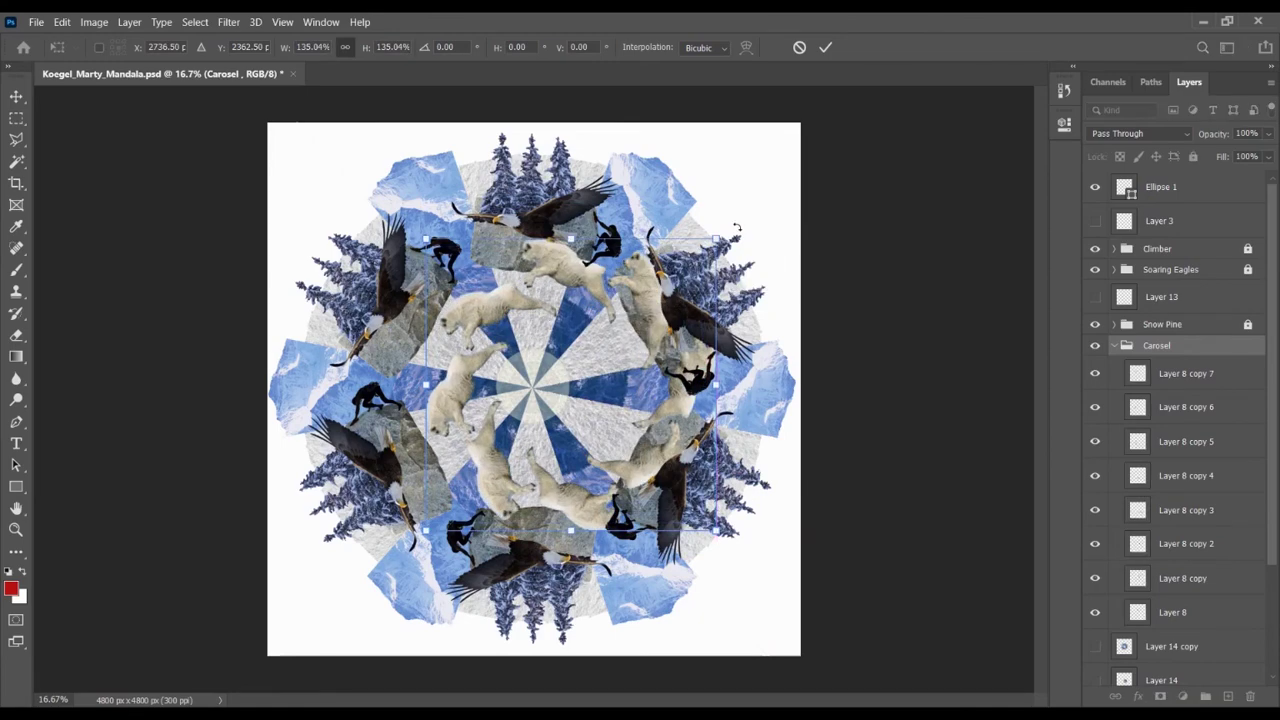
{"action": "left_click_drag", "start_coordinate": [740, 220], "coordinate": [504, 456]}
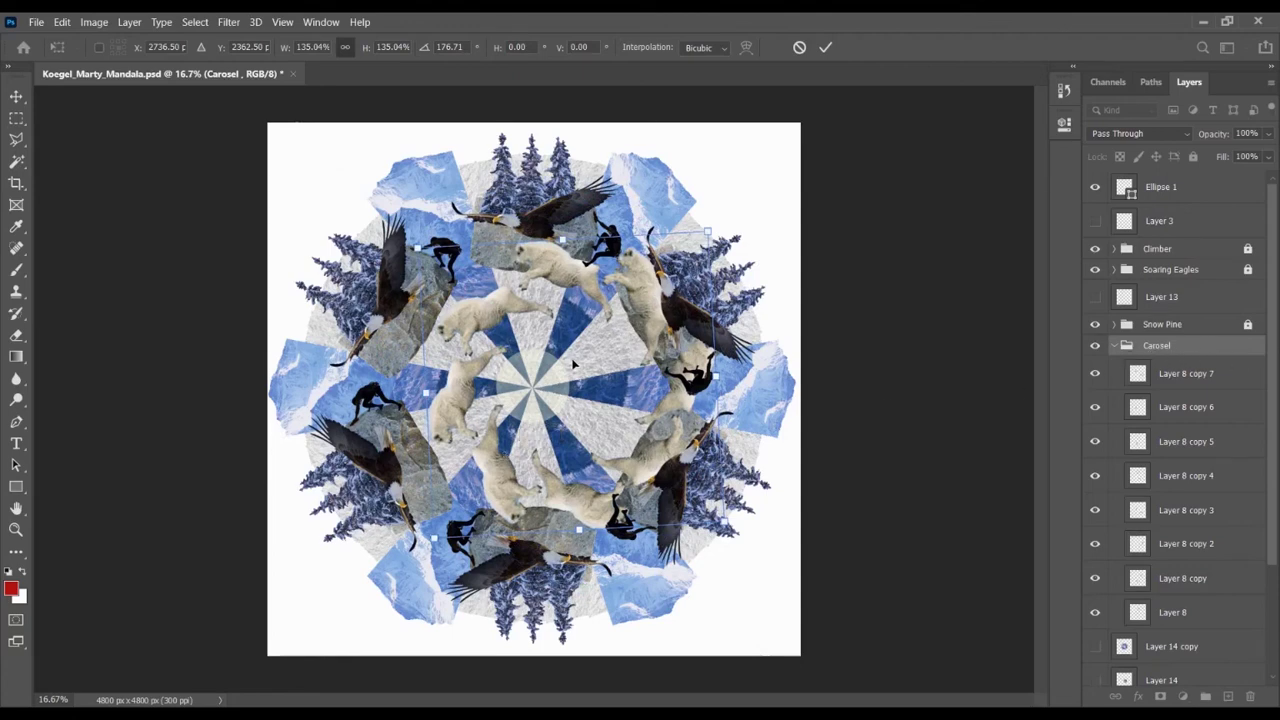
{"action": "mouse_move", "coordinate": [573, 365]}
{"action": "left_mouse_down"}
{"action": "mouse_move", "coordinate": [600, 345]}
{"action": "mouse_move", "coordinate": [498, 387]}
{"action": "mouse_move", "coordinate": [554, 371]}
{"action": "left_mouse_up"}
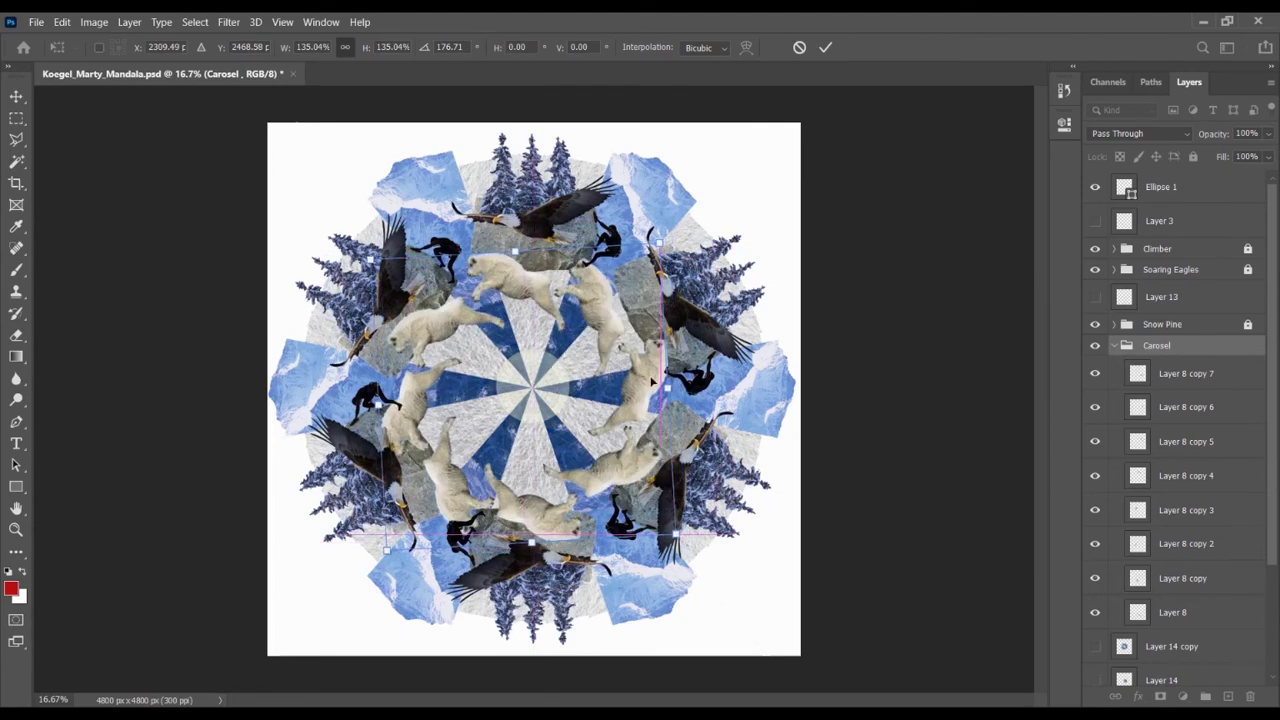
Try shifting only the polar bear on Layer 8 copy 7, and collapse the Carosel group
{"action": "left_click", "coordinate": [1193, 376]}
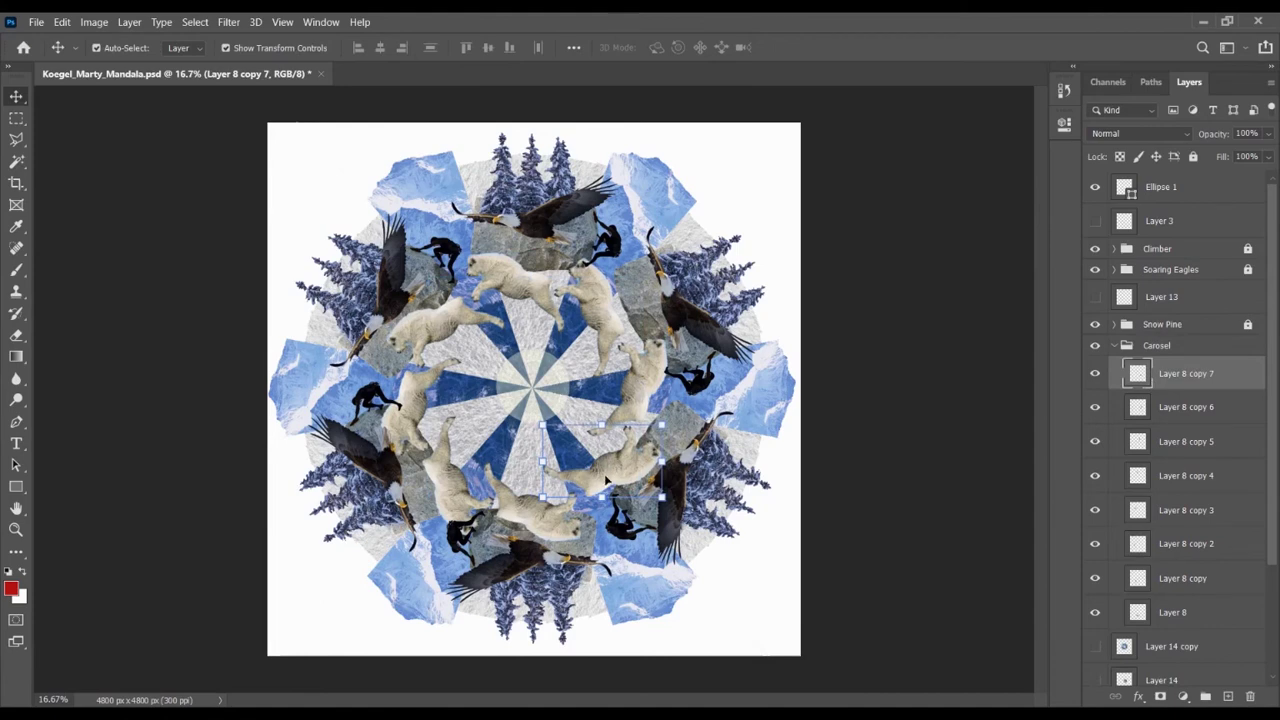
{"action": "mouse_move", "coordinate": [608, 481]}
{"action": "left_mouse_down"}
{"action": "mouse_move", "coordinate": [644, 469]}
{"action": "mouse_move", "coordinate": [613, 460]}
{"action": "mouse_move", "coordinate": [627, 491]}
{"action": "mouse_move", "coordinate": [633, 473]}
{"action": "mouse_move", "coordinate": [616, 479]}
{"action": "left_mouse_up"}
{"action": "left_click", "coordinate": [1114, 346]}
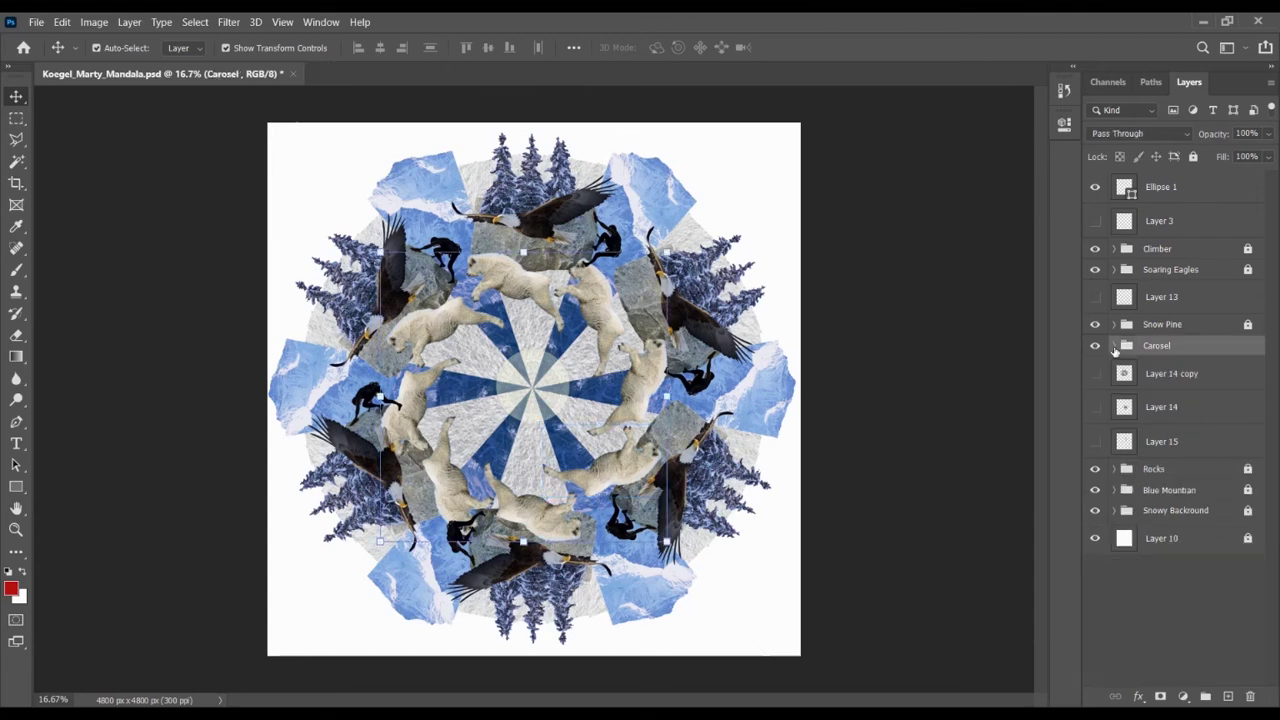
Undo all the Carosel group edits, back to its original placement and lock
{"action": "key", "text": "ctrl+z"}
{"action": "key", "text": "ctrl+z"}
{"action": "key", "text": "ctrl+z"}
{"action": "key", "text": "ctrl+z"}
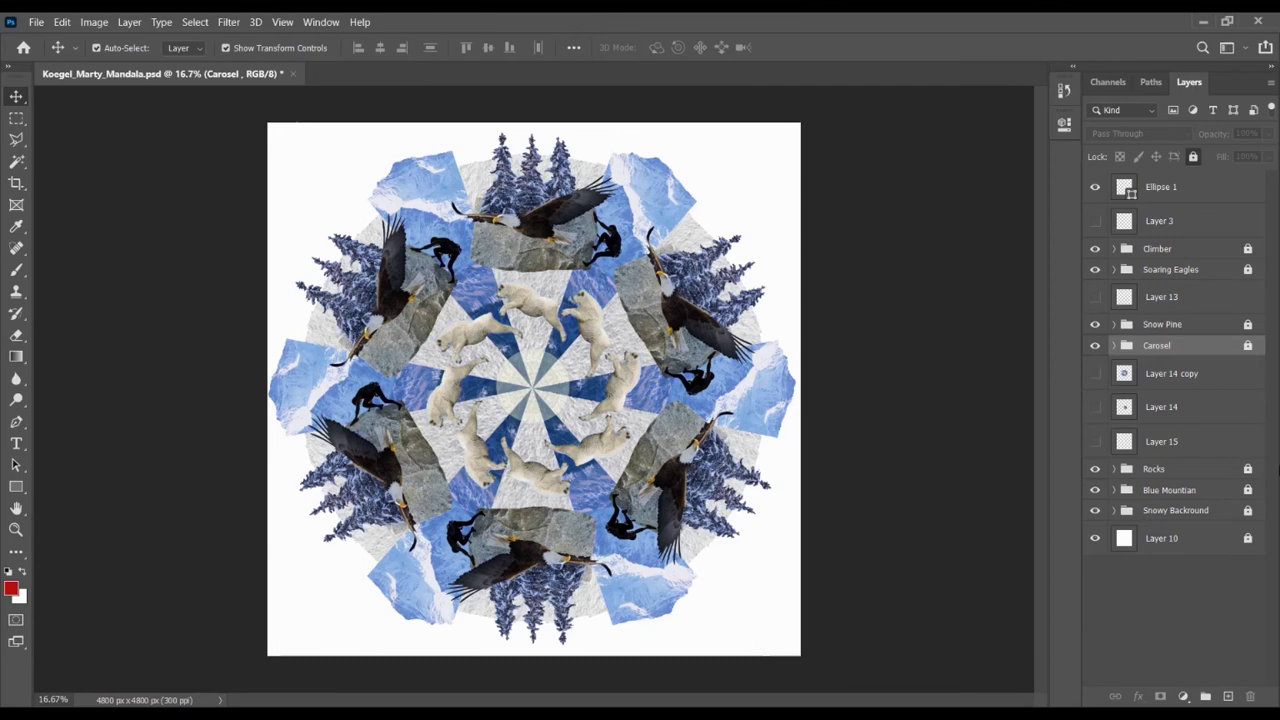
Add a new layer at the top of the stack and scribble red brush strokes across the mandala on it
{"action": "left_click", "coordinate": [1229, 697]}
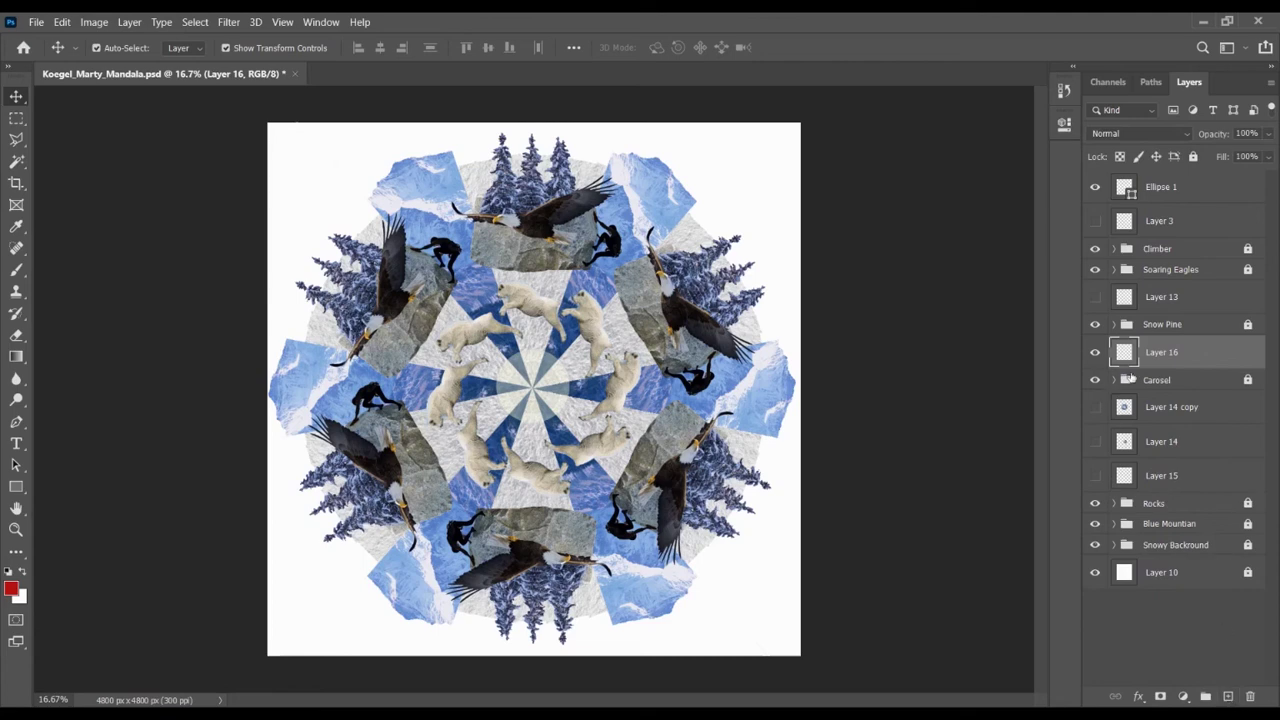
{"action": "left_click_drag", "start_coordinate": [1176, 360], "coordinate": [1170, 180]}
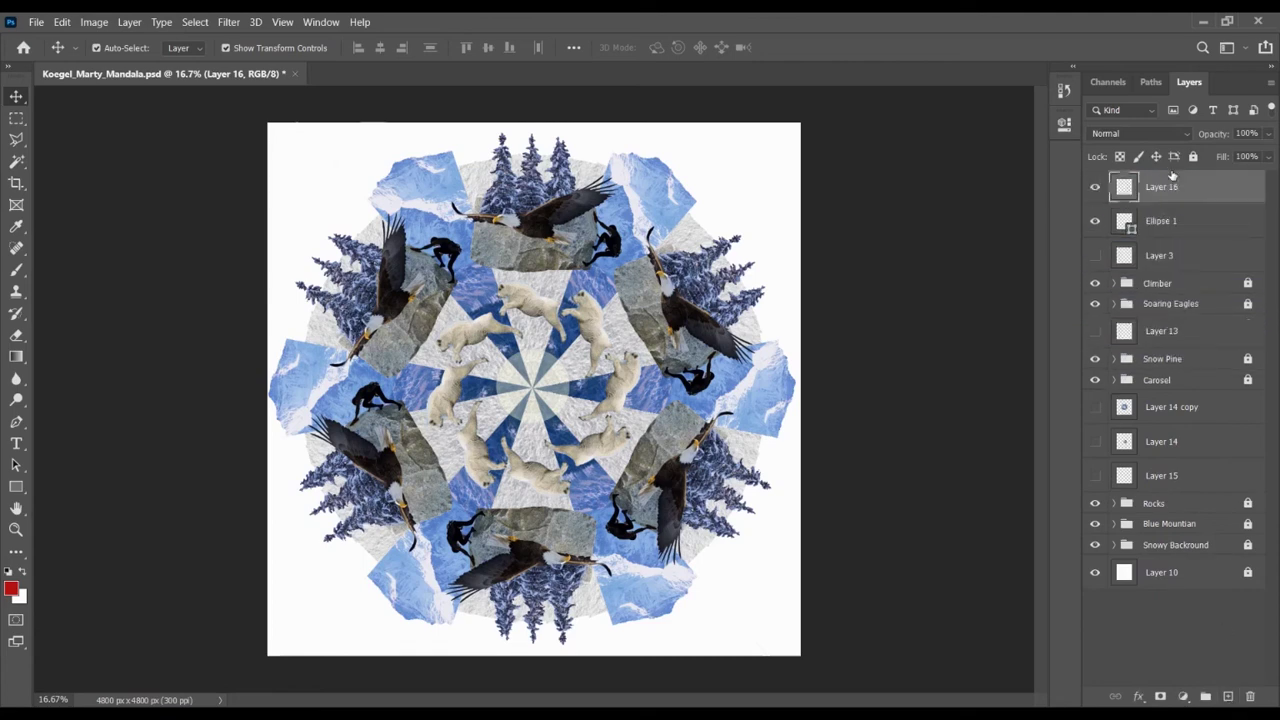
{"action": "left_click", "coordinate": [16, 270]}
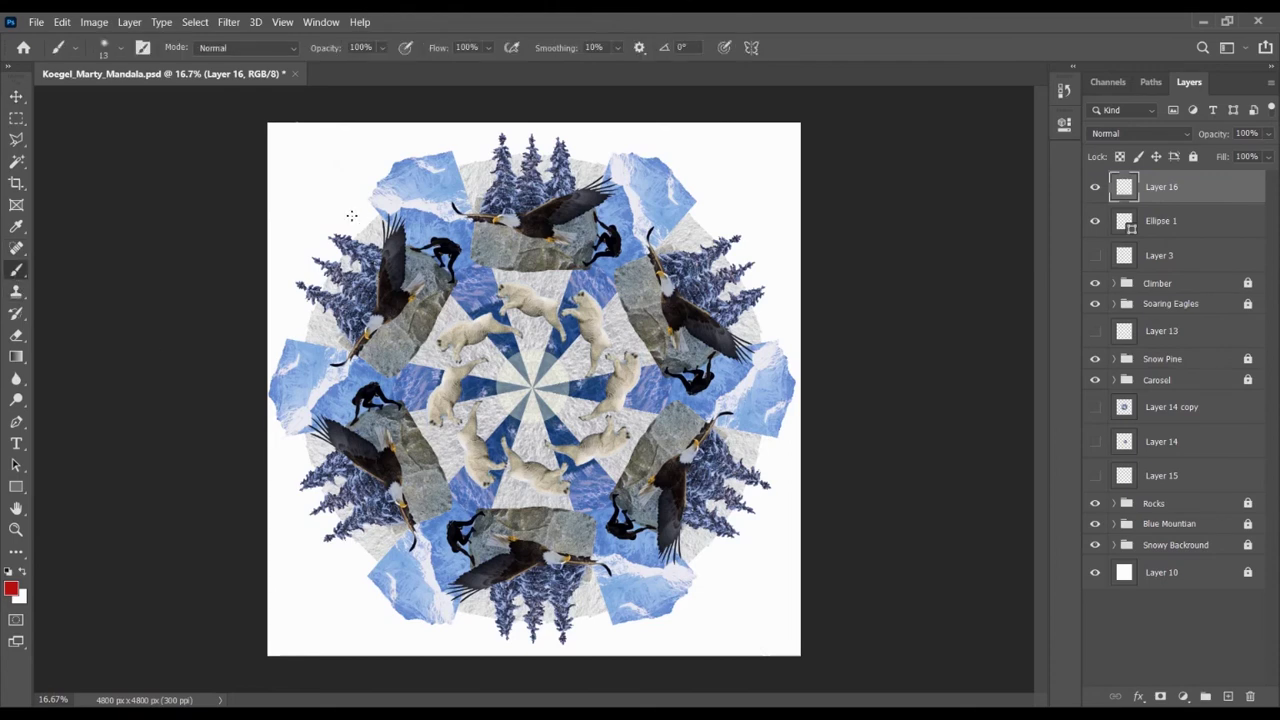
{"action": "mouse_move", "coordinate": [351, 216]}
{"action": "left_mouse_down"}
{"action": "mouse_move", "coordinate": [475, 282]}
{"action": "mouse_move", "coordinate": [575, 358]}
{"action": "mouse_move", "coordinate": [592, 316]}
{"action": "mouse_move", "coordinate": [573, 358]}
{"action": "mouse_move", "coordinate": [660, 515]}
{"action": "mouse_move", "coordinate": [330, 405]}
{"action": "left_mouse_up"}
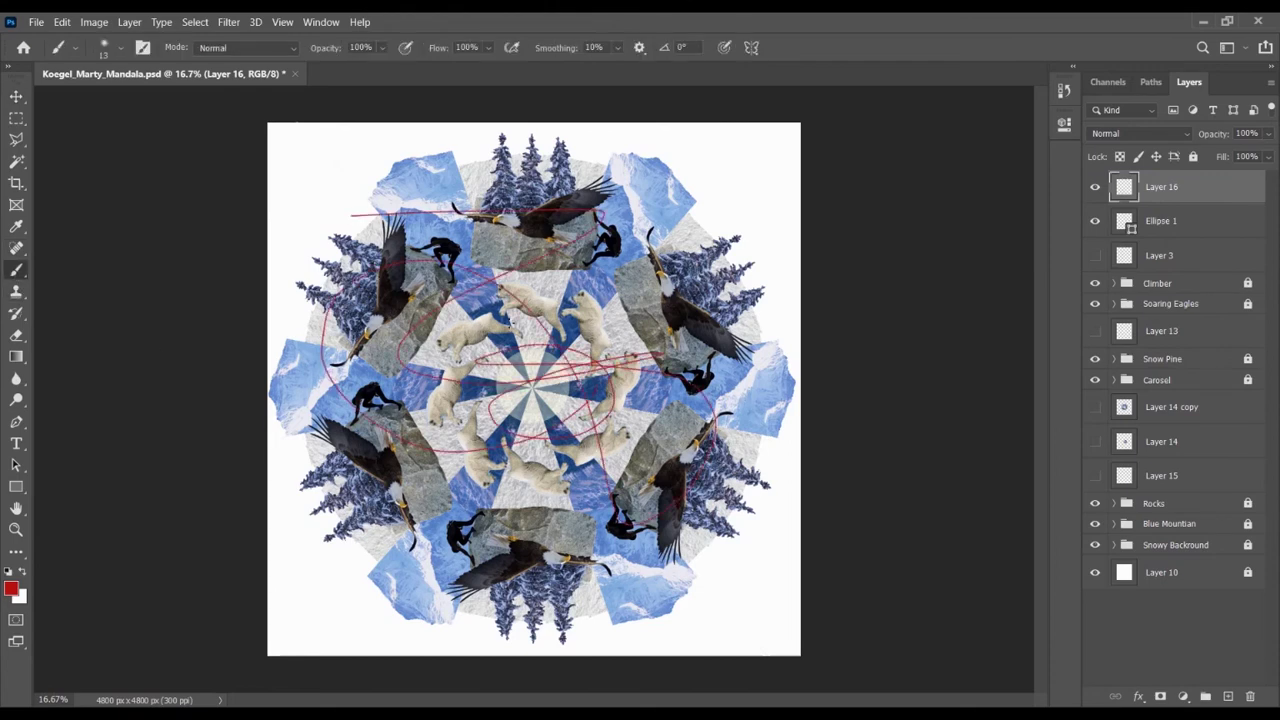
{"action": "mouse_move", "coordinate": [450, 400]}
{"action": "left_mouse_down"}
{"action": "mouse_move", "coordinate": [730, 605]}
{"action": "mouse_move", "coordinate": [720, 410]}
{"action": "mouse_move", "coordinate": [752, 255]}
{"action": "mouse_move", "coordinate": [605, 230]}
{"action": "mouse_move", "coordinate": [340, 130]}
{"action": "mouse_move", "coordinate": [330, 300]}
{"action": "mouse_move", "coordinate": [460, 560]}
{"action": "mouse_move", "coordinate": [378, 648]}
{"action": "mouse_move", "coordinate": [400, 535]}
{"action": "mouse_move", "coordinate": [630, 470]}
{"action": "mouse_move", "coordinate": [665, 400]}
{"action": "mouse_move", "coordinate": [530, 362]}
{"action": "mouse_move", "coordinate": [660, 240]}
{"action": "mouse_move", "coordinate": [735, 255]}
{"action": "mouse_move", "coordinate": [390, 340]}
{"action": "mouse_move", "coordinate": [678, 205]}
{"action": "mouse_move", "coordinate": [645, 310]}
{"action": "mouse_move", "coordinate": [470, 415]}
{"action": "mouse_move", "coordinate": [615, 437]}
{"action": "left_mouse_up"}
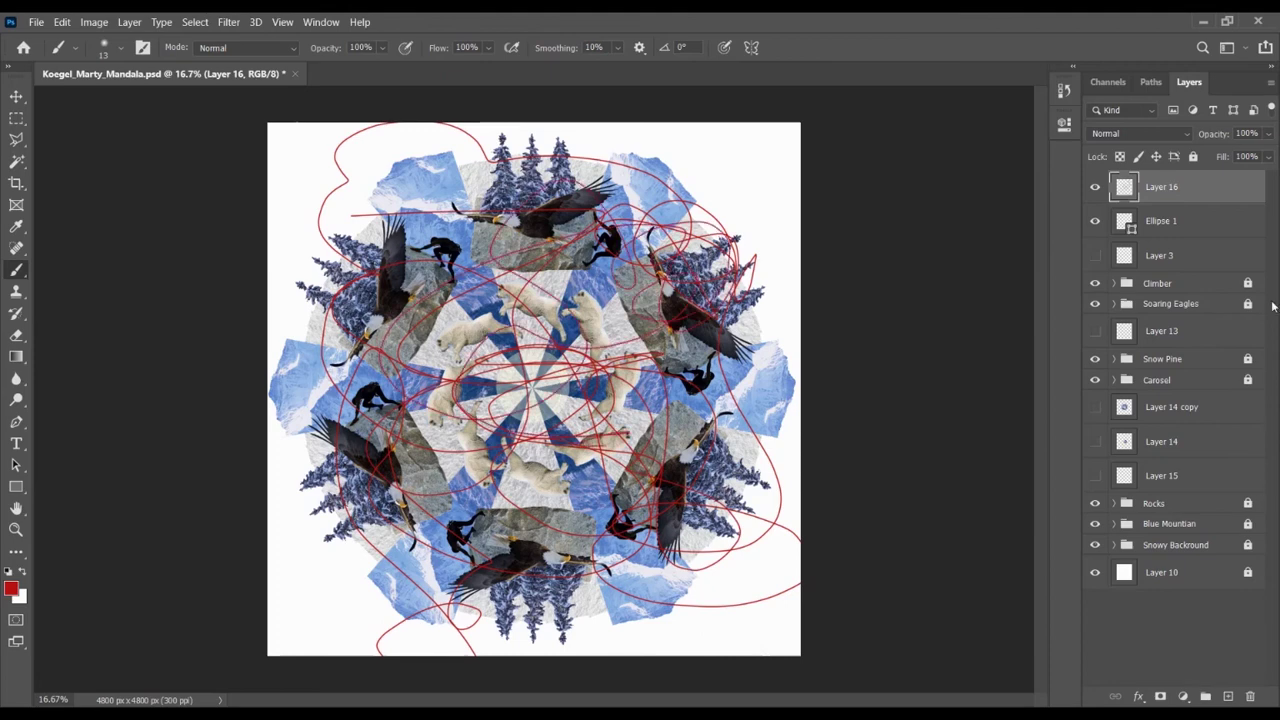
Move the red scribble layer directly below the Carosel group, and delete that layer
{"action": "mouse_move", "coordinate": [1163, 187]}
{"action": "left_mouse_down"}
{"action": "mouse_move", "coordinate": [1180, 512]}
{"action": "mouse_move", "coordinate": [1207, 556]}
{"action": "mouse_move", "coordinate": [1207, 365]}
{"action": "left_mouse_up"}
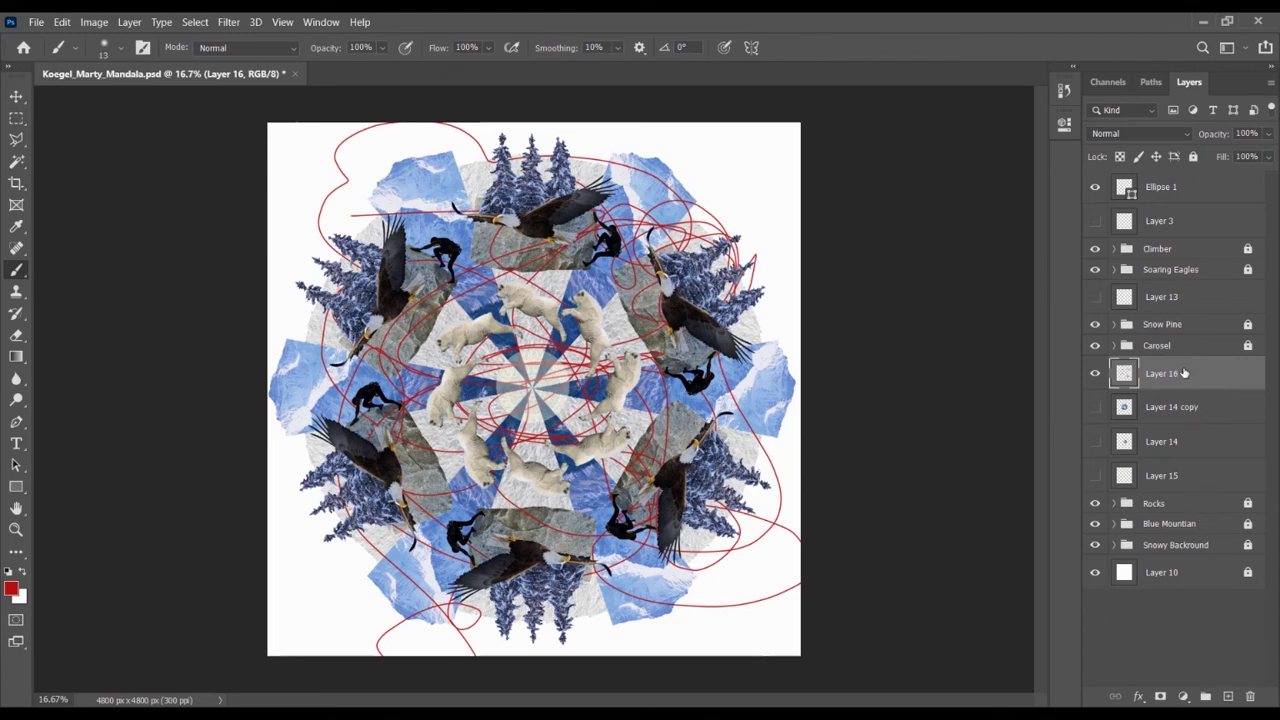
{"action": "left_click_drag", "start_coordinate": [1183, 373], "coordinate": [1250, 698]}
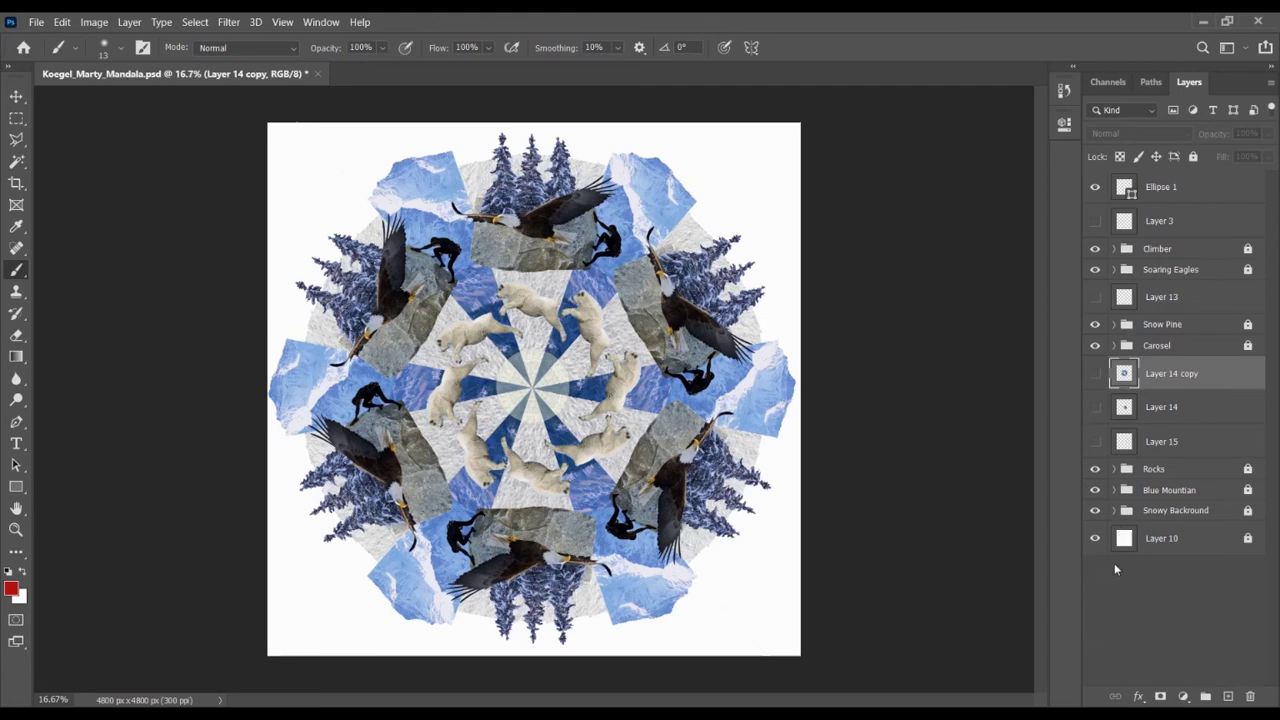
Unlock the white background Layer 10
{"action": "left_click", "coordinate": [1178, 545]}
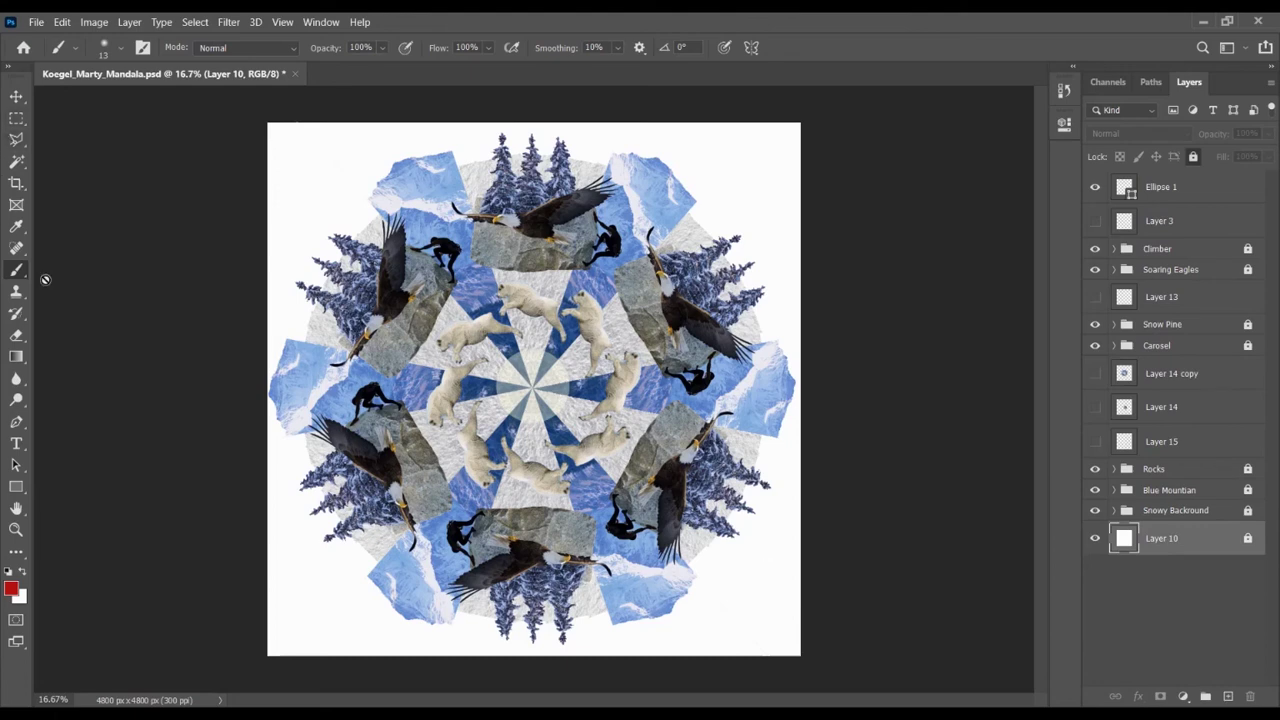
{"action": "left_click", "coordinate": [1194, 157]}
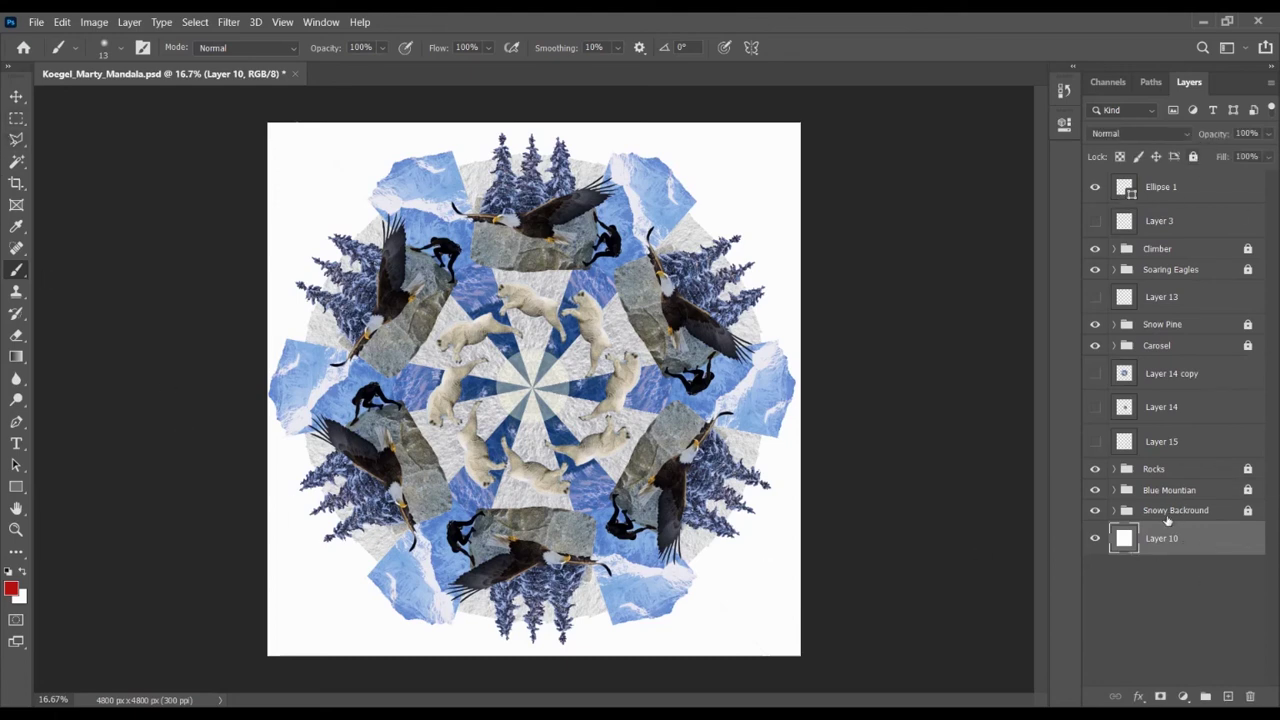
Scribble red brush strokes along the canvas's right edge on Layer 10, and try deleting the layer before restoring it
{"action": "mouse_move", "coordinate": [760, 568]}
{"action": "left_mouse_down"}
{"action": "mouse_move", "coordinate": [788, 588]}
{"action": "mouse_move", "coordinate": [732, 548]}
{"action": "mouse_move", "coordinate": [855, 558]}
{"action": "mouse_move", "coordinate": [794, 566]}
{"action": "mouse_move", "coordinate": [780, 497]}
{"action": "mouse_move", "coordinate": [742, 435]}
{"action": "mouse_move", "coordinate": [765, 518]}
{"action": "mouse_move", "coordinate": [798, 448]}
{"action": "mouse_move", "coordinate": [732, 192]}
{"action": "mouse_move", "coordinate": [781, 230]}
{"action": "left_mouse_up"}
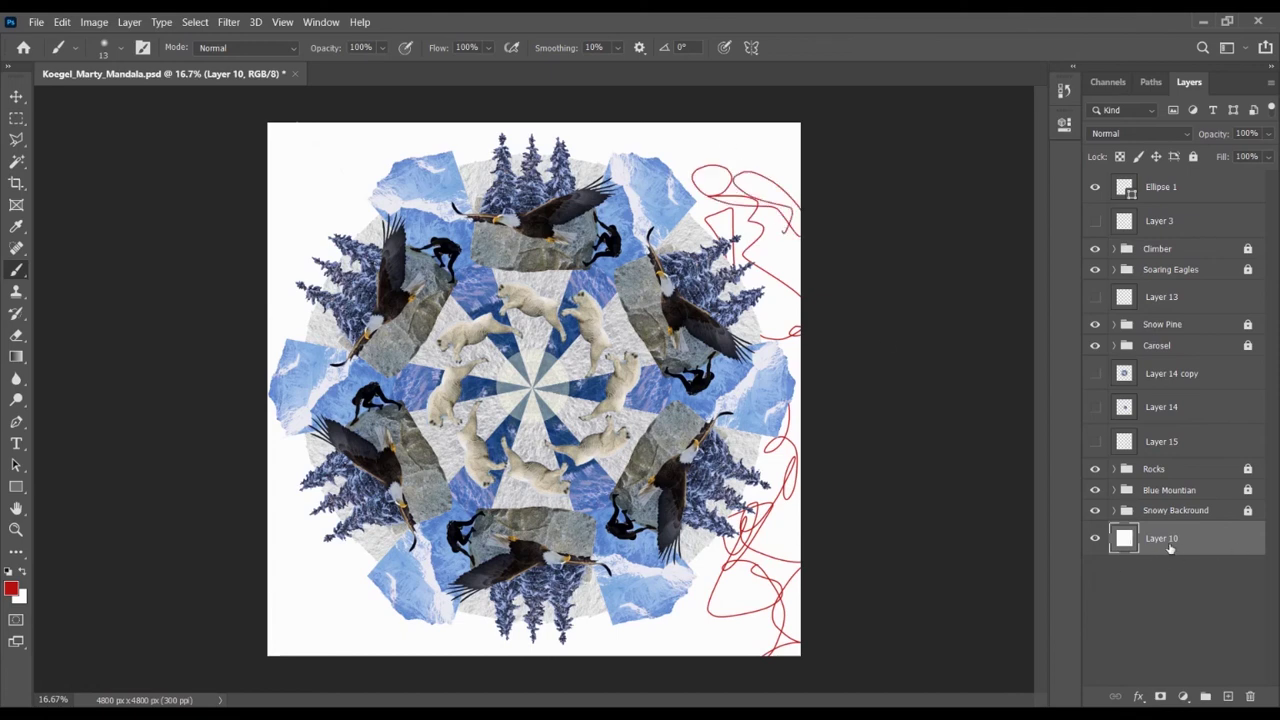
{"action": "left_click_drag", "start_coordinate": [1170, 548], "coordinate": [1248, 695]}
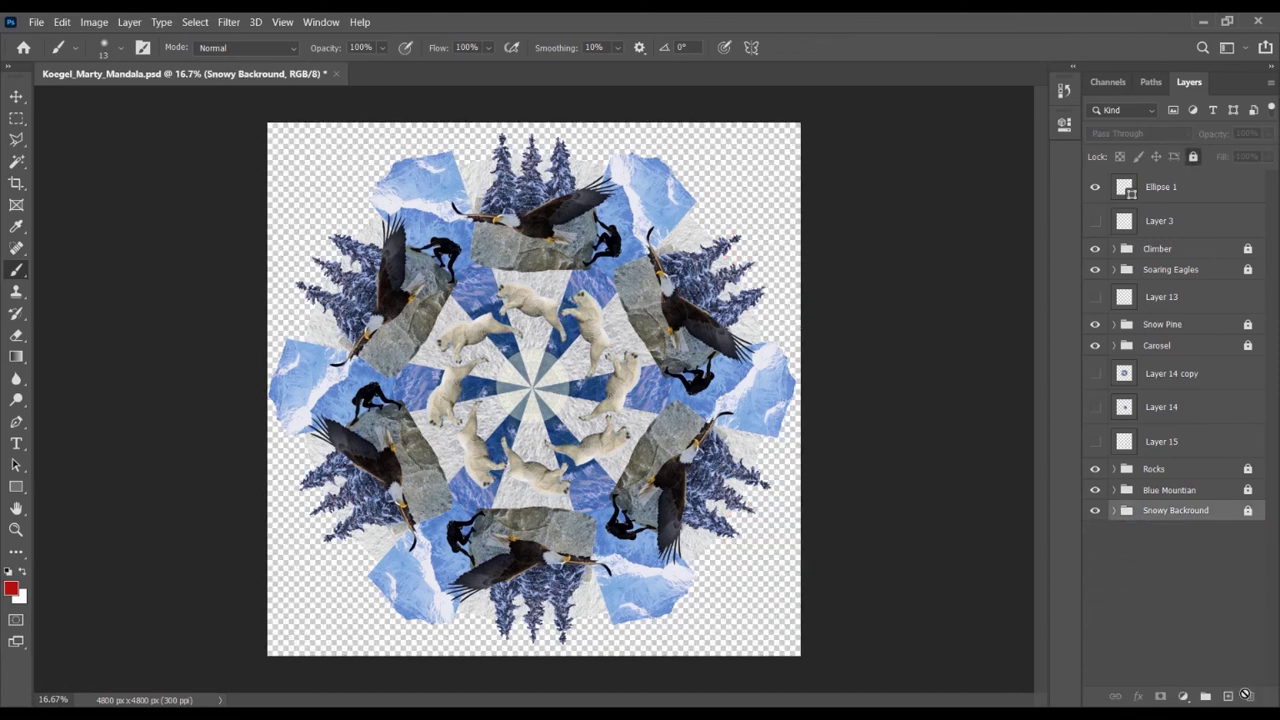
{"action": "key", "text": "ctrl+z"}
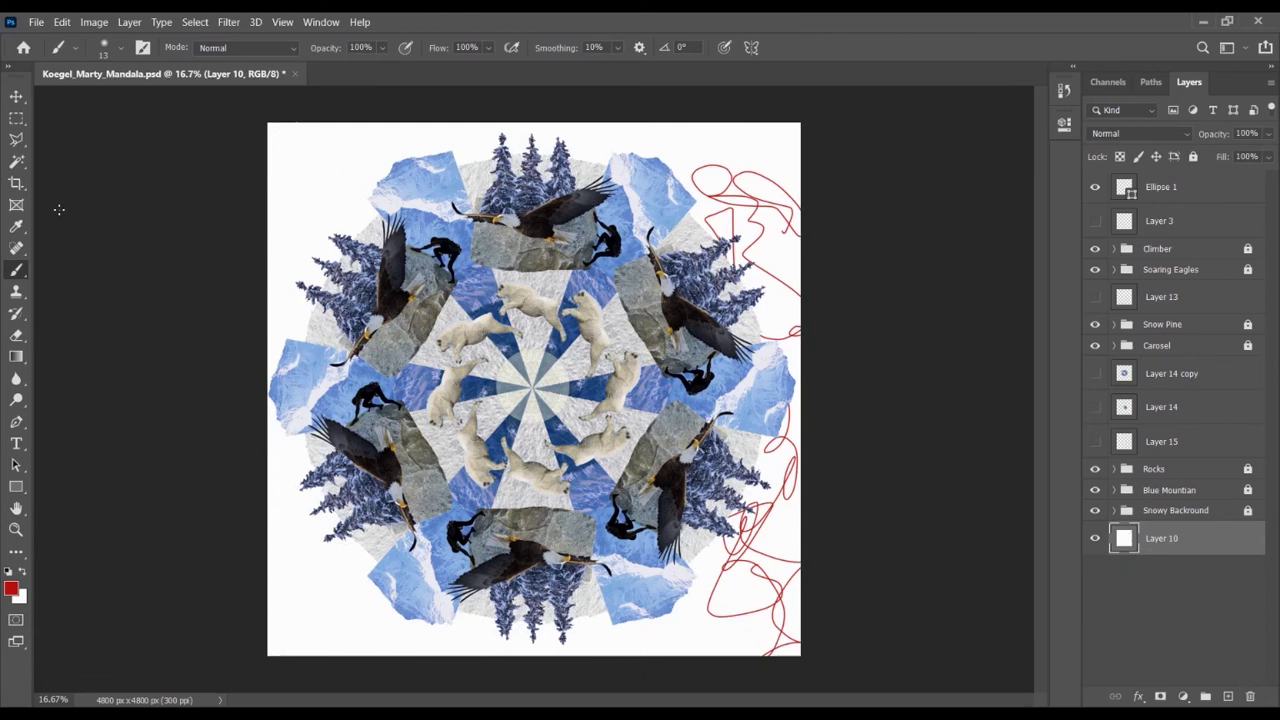
Erase the lower red scribbles on Layer 10 with the Eraser at size 175
{"action": "left_click", "coordinate": [17, 336]}
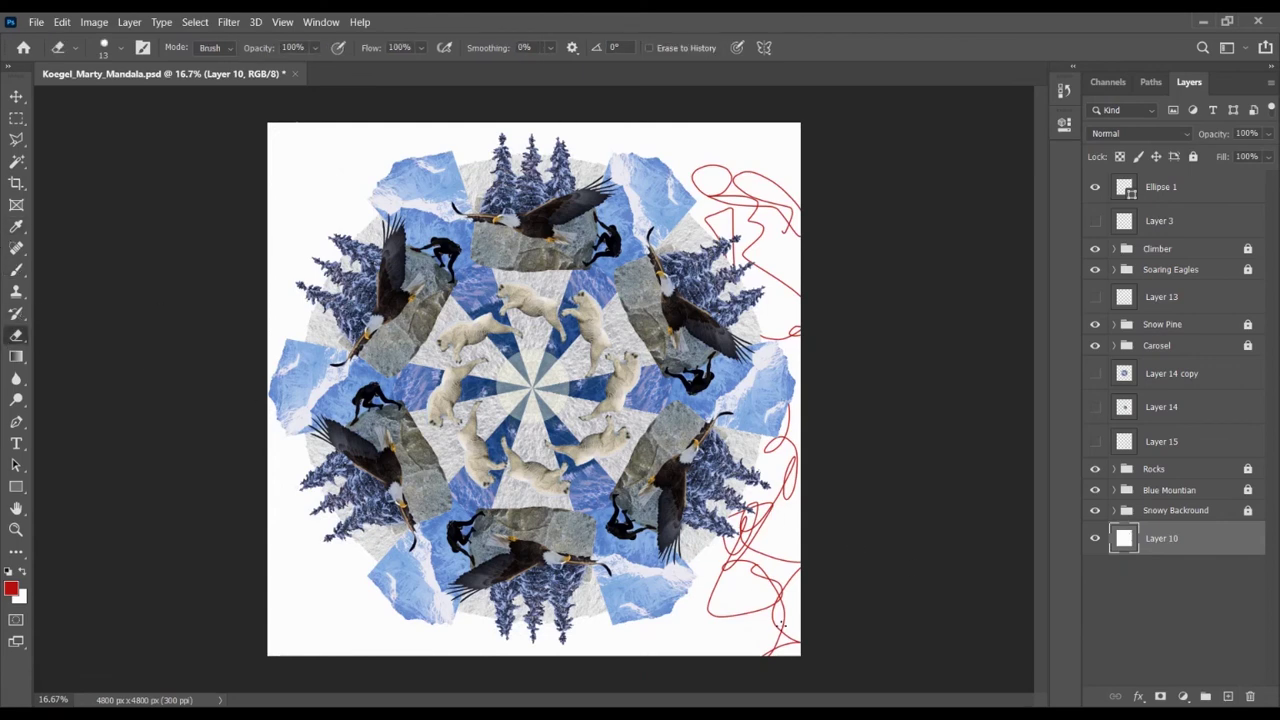
{"action": "key", "text": "bracketright"}
{"action": "key", "text": "bracketright"}
{"action": "key", "text": "bracketright"}
{"action": "key", "text": "bracketright"}
{"action": "key", "text": "bracketright"}
{"action": "key", "text": "bracketright"}
{"action": "key", "text": "bracketright"}
{"action": "key", "text": "bracketright"}
{"action": "key", "text": "bracketright"}
{"action": "key", "text": "bracketright"}
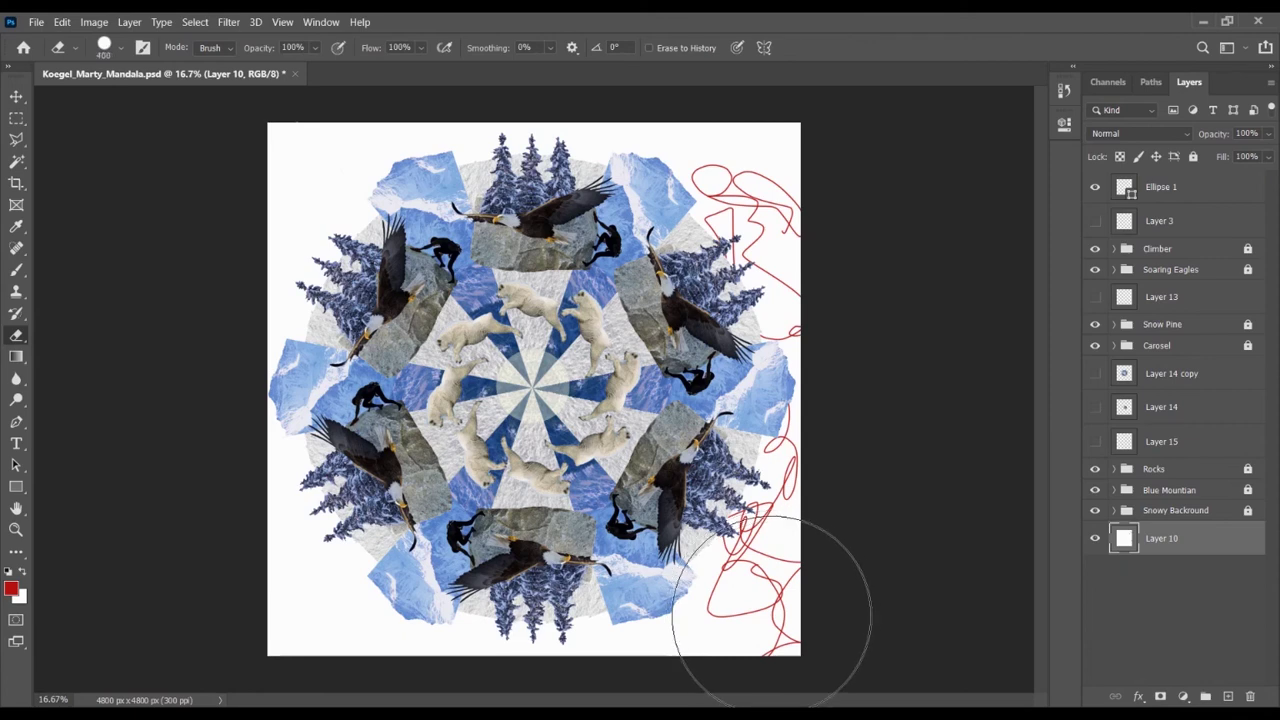
{"action": "key", "text": "bracketleft"}
{"action": "key", "text": "bracketleft"}
{"action": "key", "text": "bracketleft"}
{"action": "key", "text": "bracketleft"}
{"action": "mouse_move", "coordinate": [755, 602]}
{"action": "left_mouse_down"}
{"action": "mouse_move", "coordinate": [791, 618]}
{"action": "mouse_move", "coordinate": [771, 592]}
{"action": "mouse_move", "coordinate": [735, 598]}
{"action": "mouse_move", "coordinate": [761, 566]}
{"action": "mouse_move", "coordinate": [739, 588]}
{"action": "mouse_move", "coordinate": [718, 547]}
{"action": "mouse_move", "coordinate": [767, 500]}
{"action": "mouse_move", "coordinate": [701, 534]}
{"action": "mouse_move", "coordinate": [773, 482]}
{"action": "mouse_move", "coordinate": [769, 521]}
{"action": "mouse_move", "coordinate": [790, 441]}
{"action": "mouse_move", "coordinate": [777, 443]}
{"action": "mouse_move", "coordinate": [797, 405]}
{"action": "mouse_move", "coordinate": [785, 399]}
{"action": "mouse_move", "coordinate": [808, 457]}
{"action": "mouse_move", "coordinate": [799, 575]}
{"action": "mouse_move", "coordinate": [743, 597]}
{"action": "mouse_move", "coordinate": [711, 575]}
{"action": "mouse_move", "coordinate": [723, 622]}
{"action": "mouse_move", "coordinate": [806, 628]}
{"action": "mouse_move", "coordinate": [808, 642]}
{"action": "mouse_move", "coordinate": [780, 655]}
{"action": "left_mouse_up"}
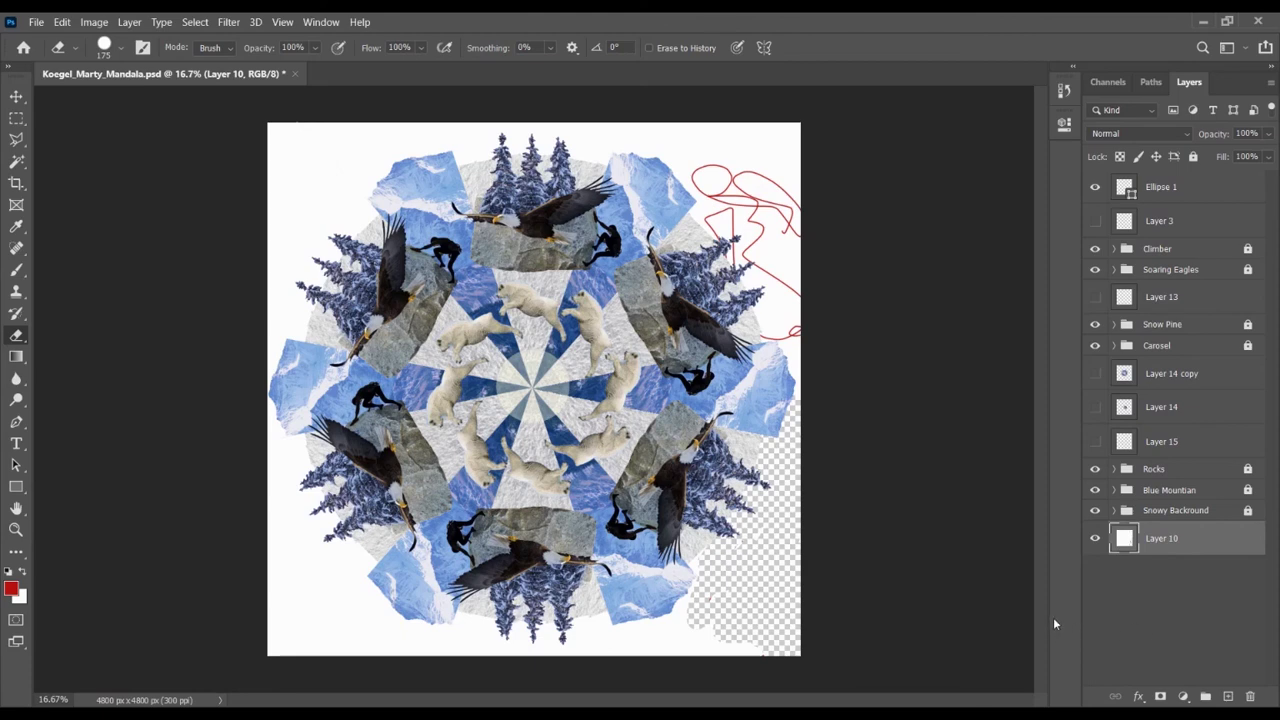
Undo the erasing and the red brush strokes on Layer 10
{"action": "key", "text": "ctrl+z"}
{"action": "key", "text": "ctrl+z"}
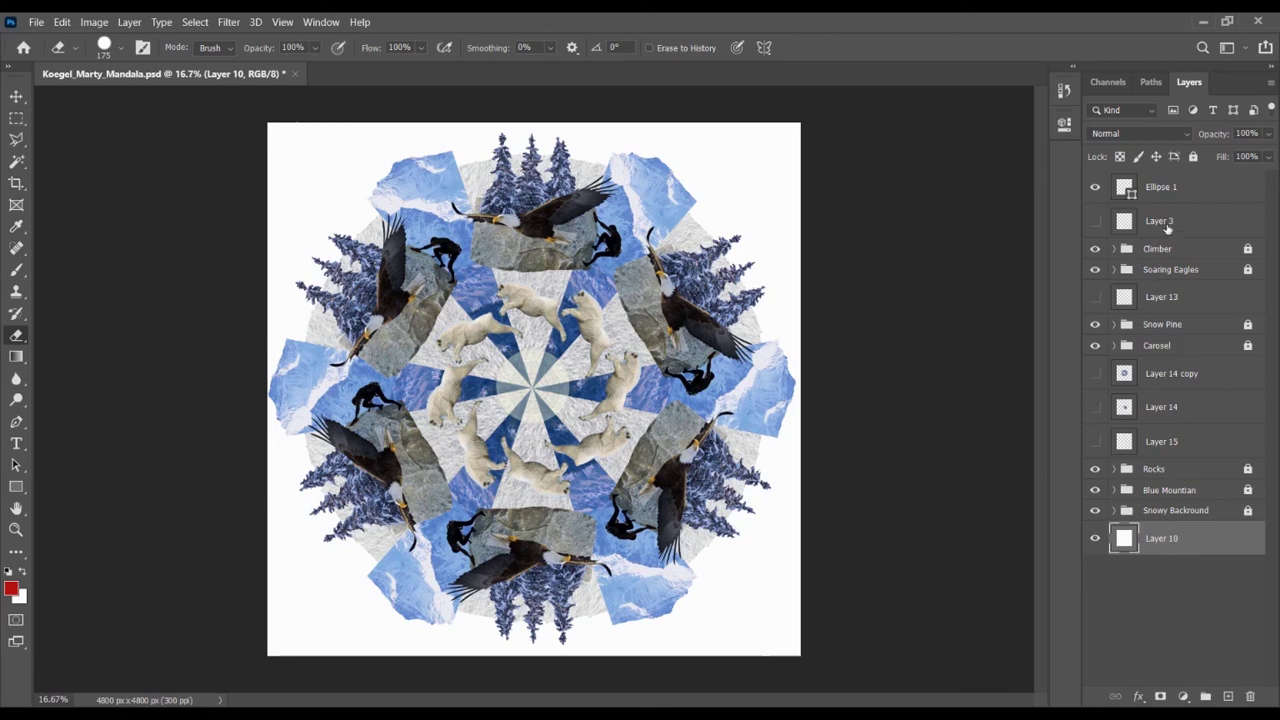
Show the hidden Layer 14 copy and Layer 14, and merge the copy down into Layer 14
{"action": "left_click", "coordinate": [1175, 494]}
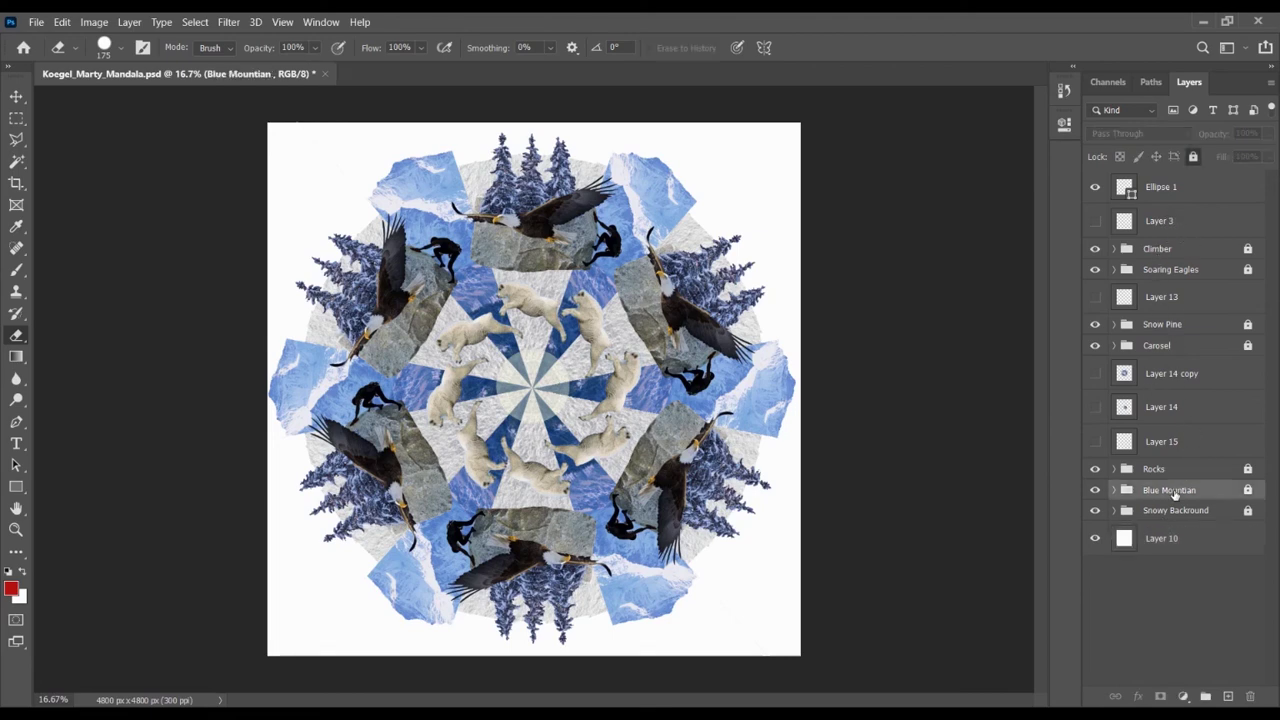
{"action": "left_click", "coordinate": [1171, 446]}
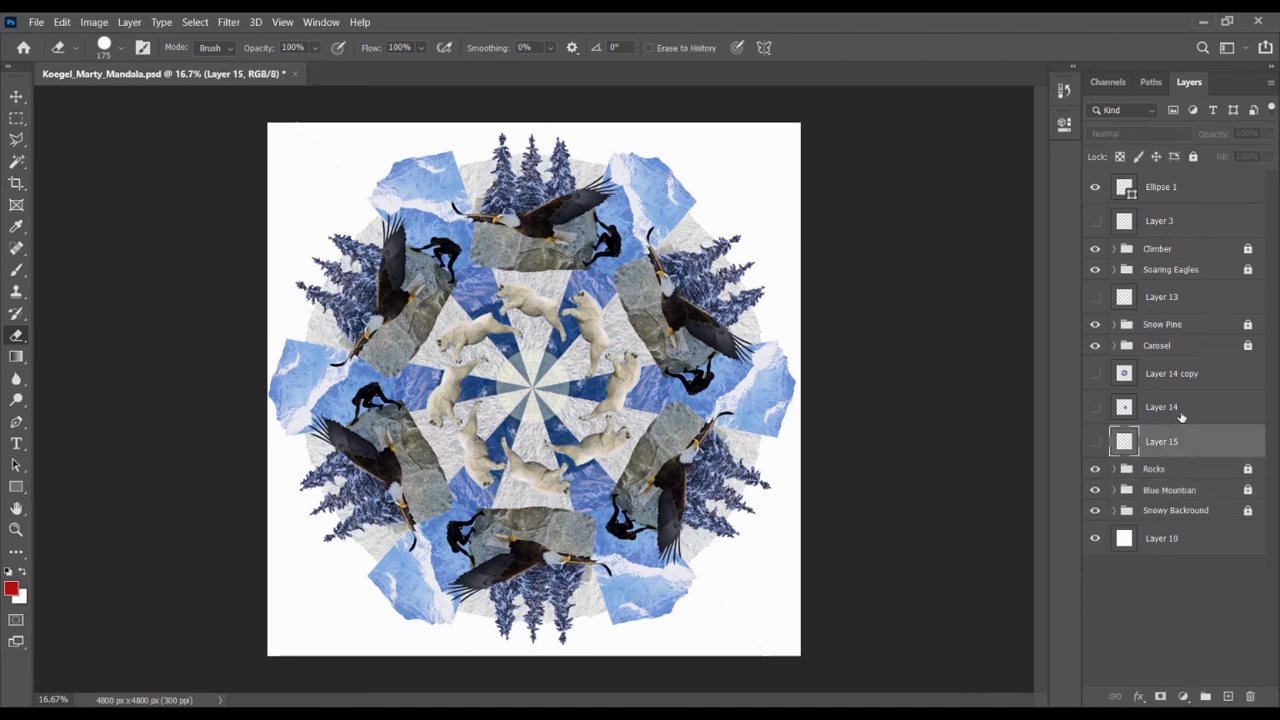
{"action": "left_click", "coordinate": [1182, 410]}
{"action": "left_click", "coordinate": [1095, 374]}
{"action": "left_click", "coordinate": [1095, 406]}
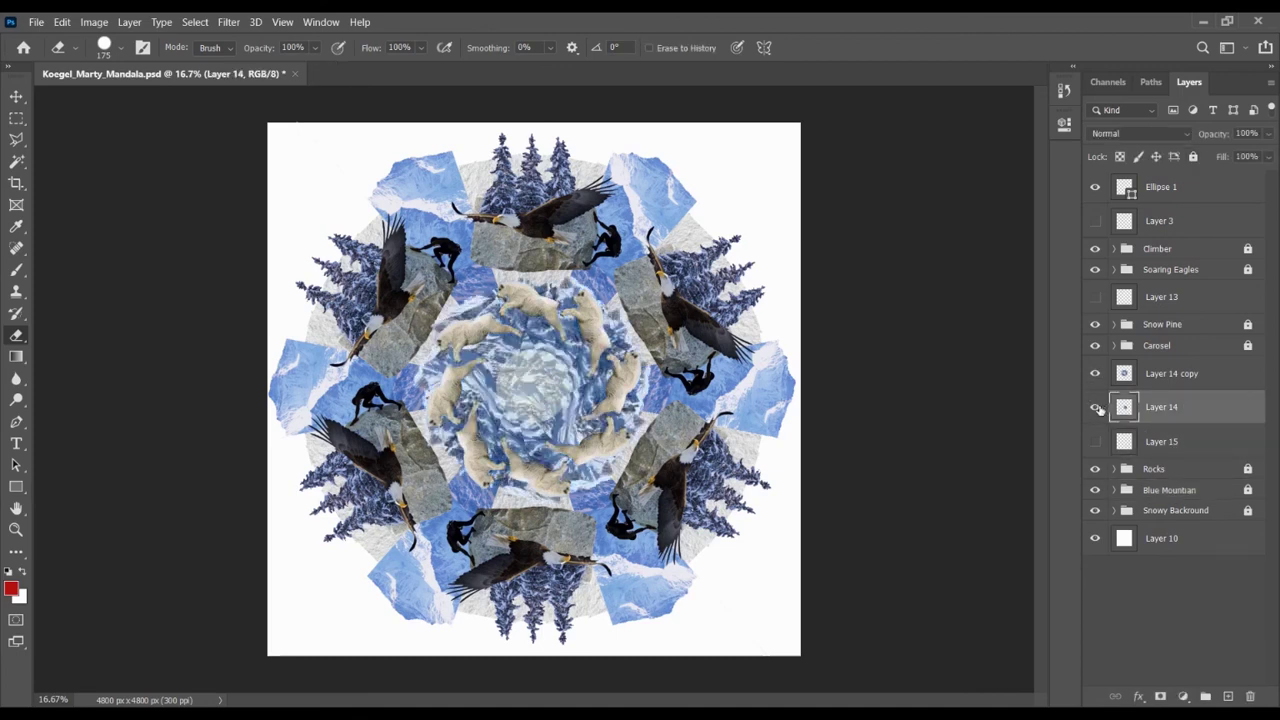
{"action": "right_click", "coordinate": [1193, 383]}
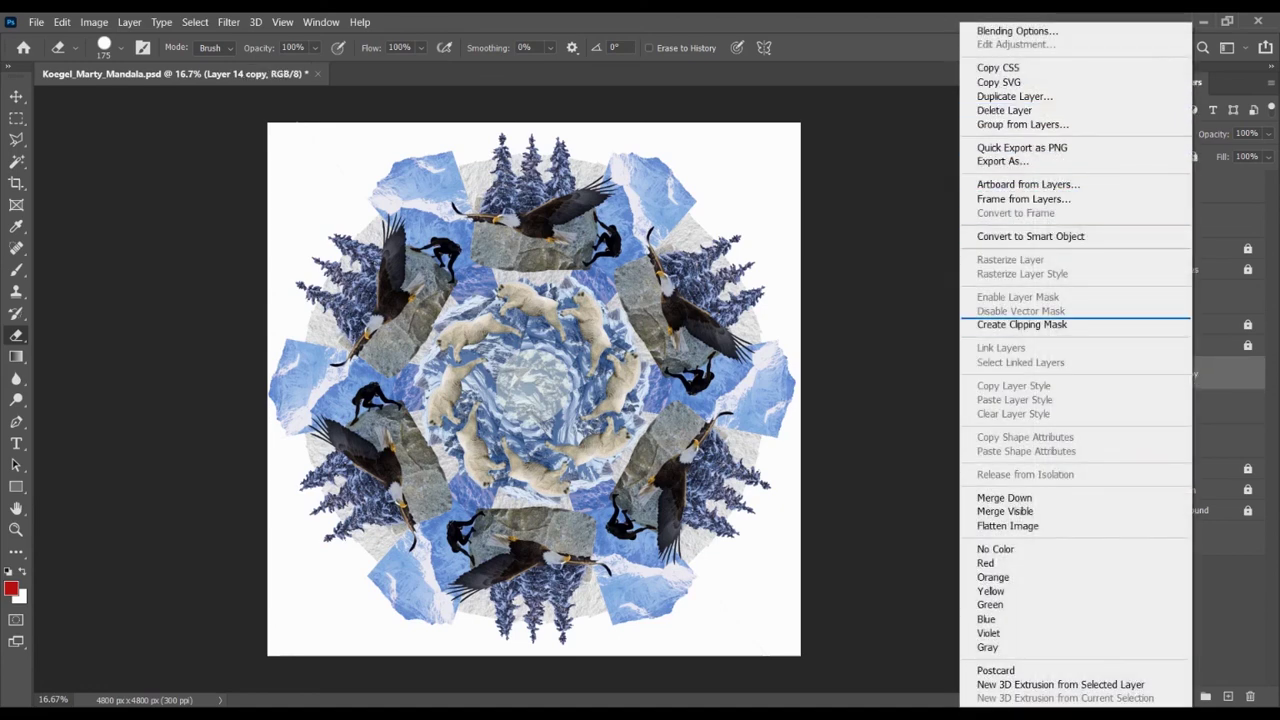
{"action": "left_click", "coordinate": [1040, 497]}
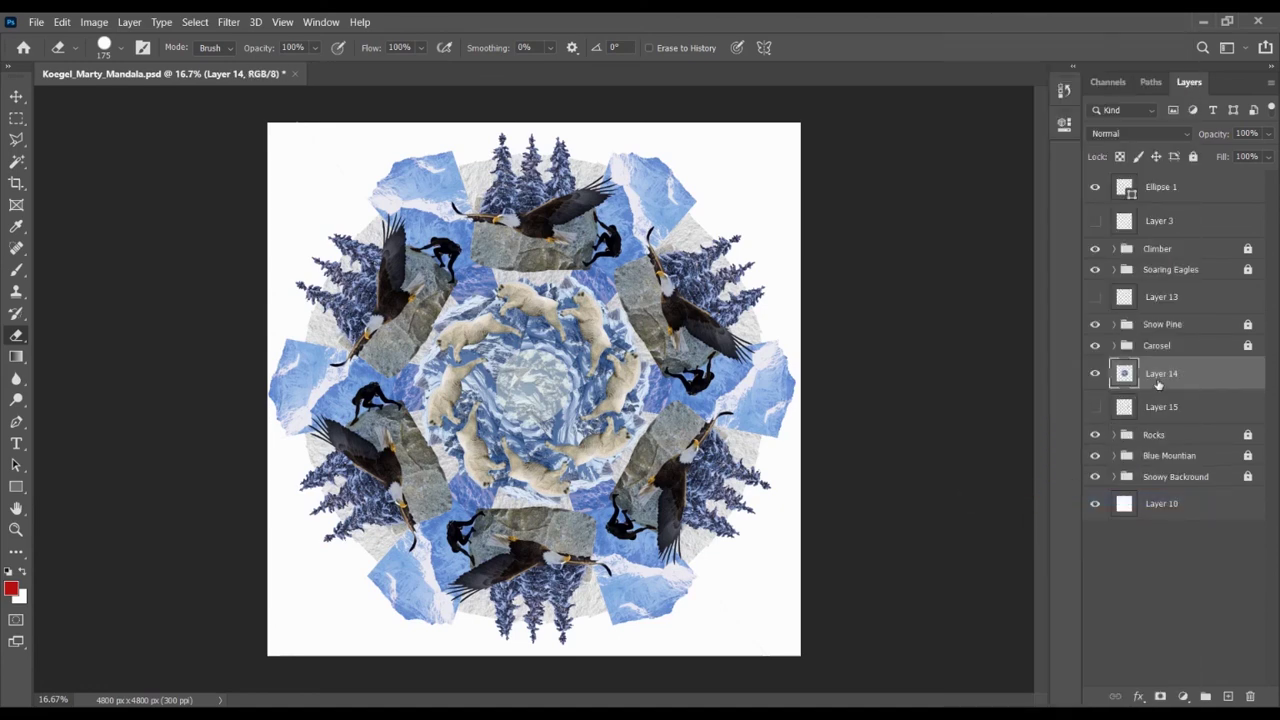
Toggle the merged Layer 14 off and on several times to compare, and delete the layer
{"action": "left_click", "coordinate": [1095, 376]}
{"action": "left_click", "coordinate": [1095, 376]}
{"action": "left_click", "coordinate": [1095, 376]}
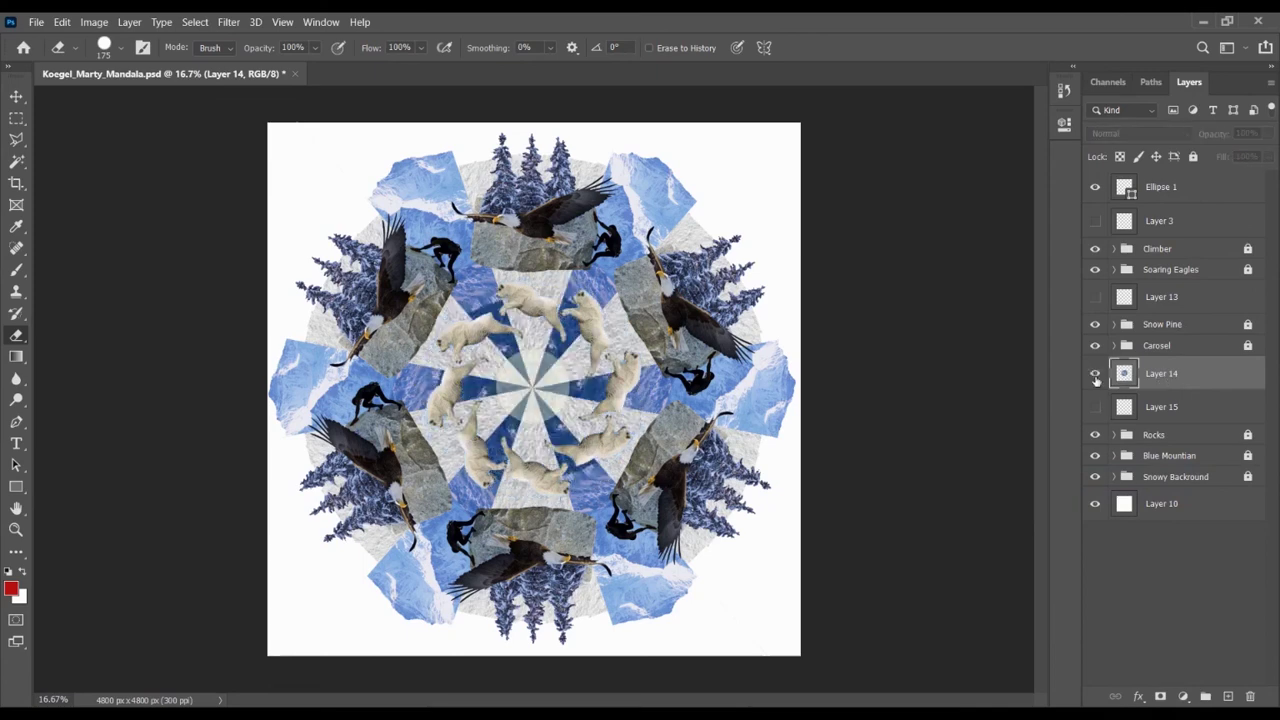
{"action": "left_click", "coordinate": [1095, 376]}
{"action": "left_click", "coordinate": [1095, 376]}
{"action": "left_click", "coordinate": [1095, 377]}
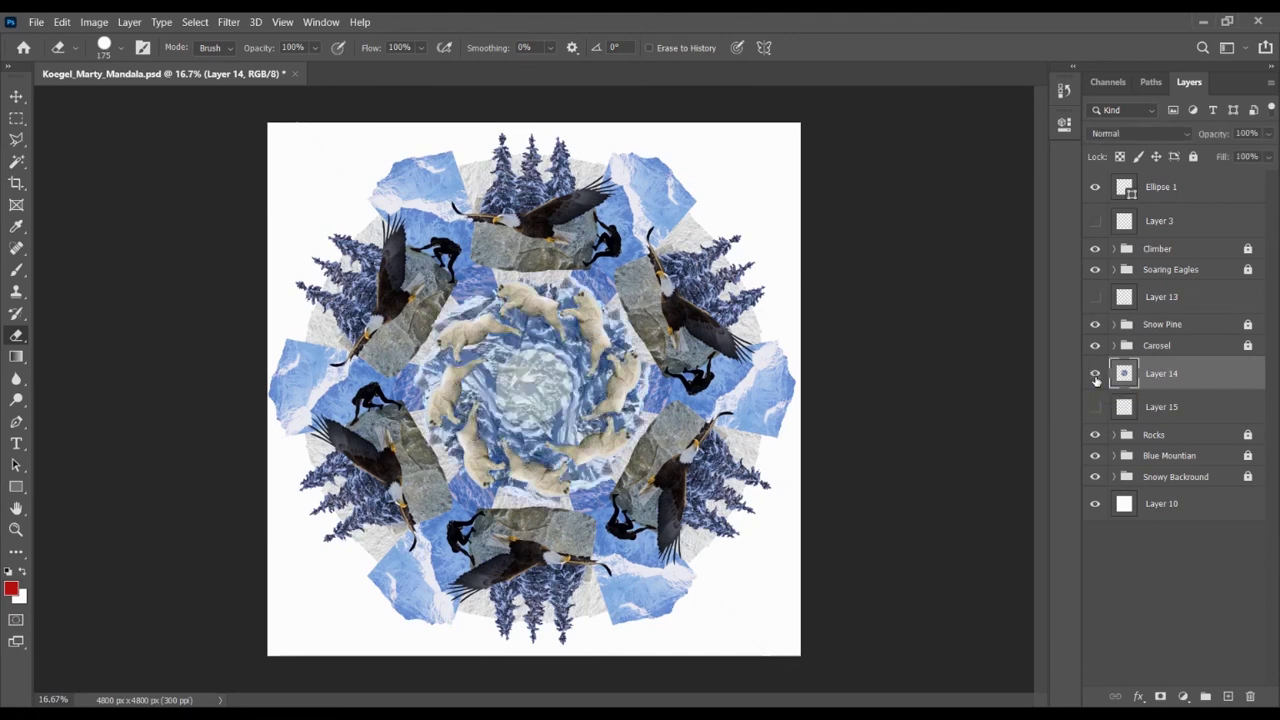
{"action": "left_click", "coordinate": [1095, 377]}
{"action": "left_click_drag", "start_coordinate": [1168, 374], "coordinate": [1250, 697]}
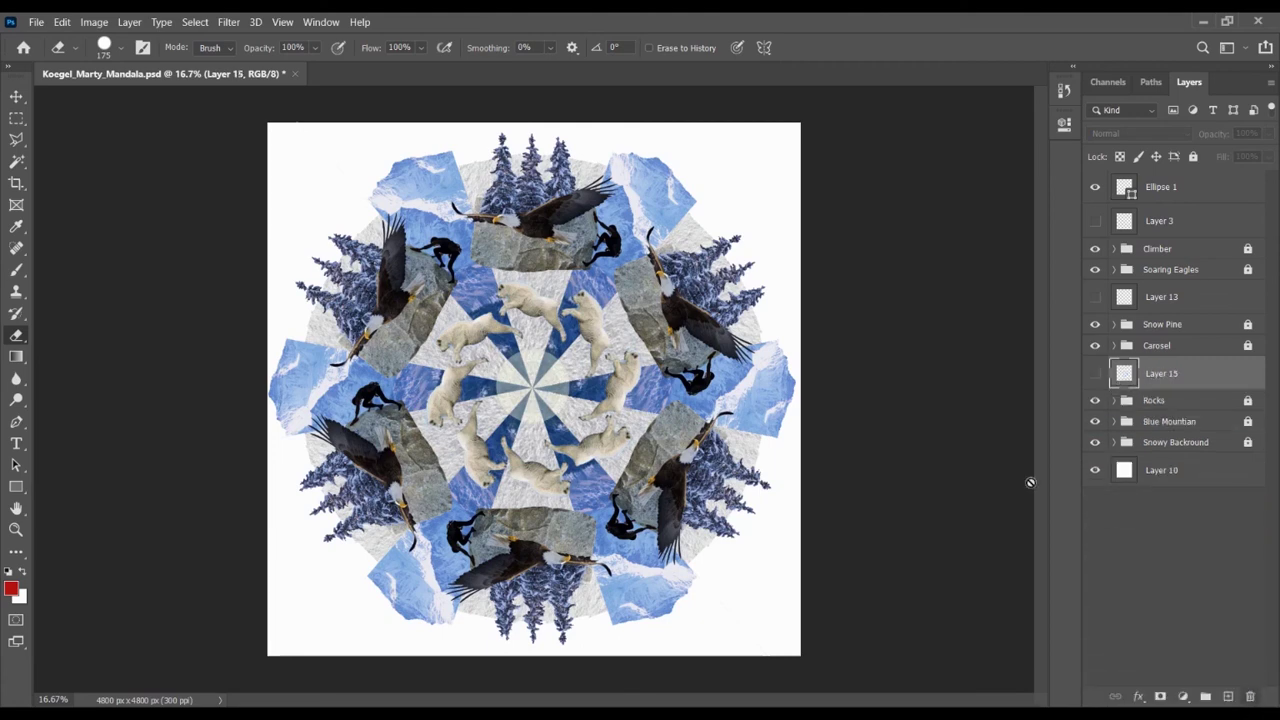